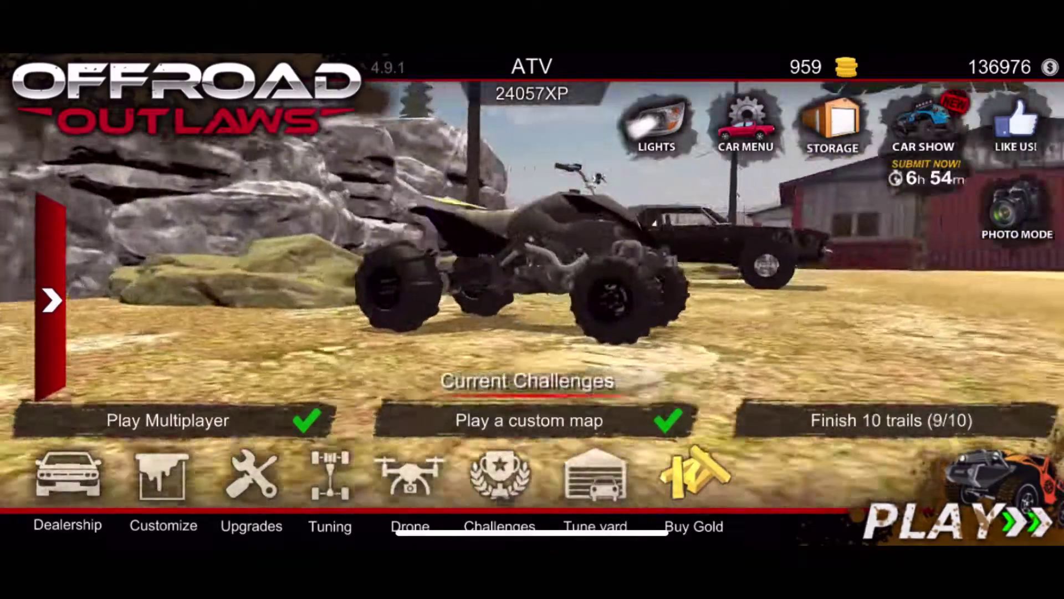
# Step: Browse your own custom maps under My maps, sorted by rating lowest first
pyautogui.click(954, 521)
pyautogui.click(255, 310)
pyautogui.click(656, 122)
pyautogui.click(749, 186)
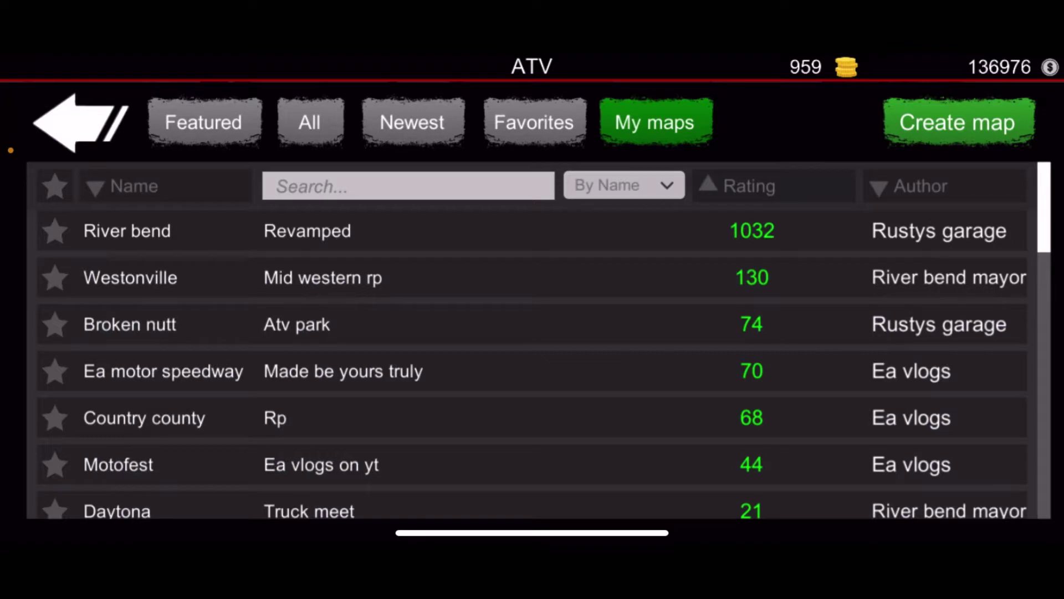
pyautogui.click(749, 186)
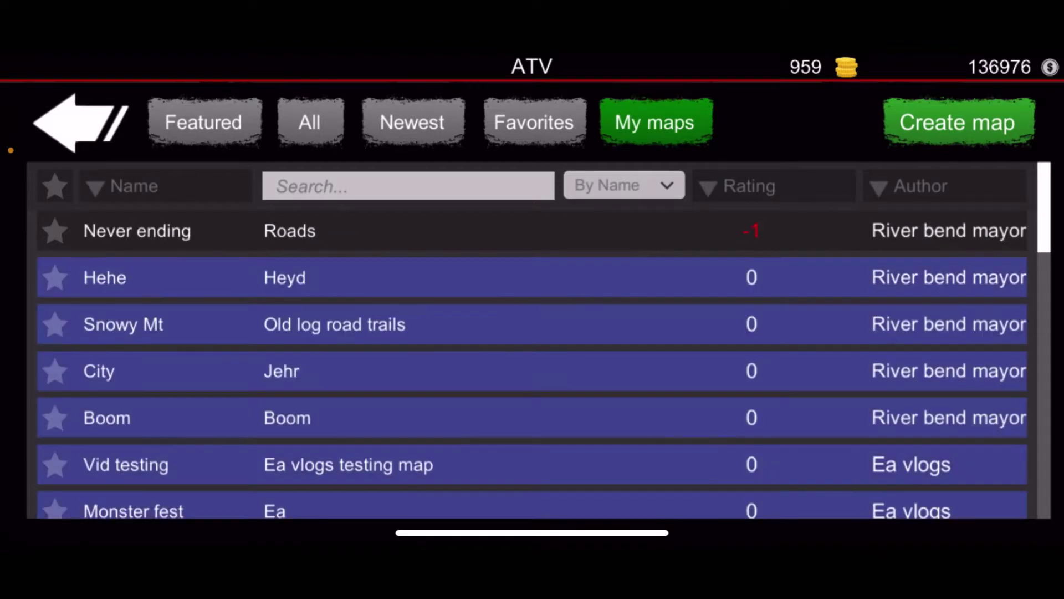
# Step: Open the untitled map from the list in the level editor
pyautogui.scroll(-4, 532, 355)
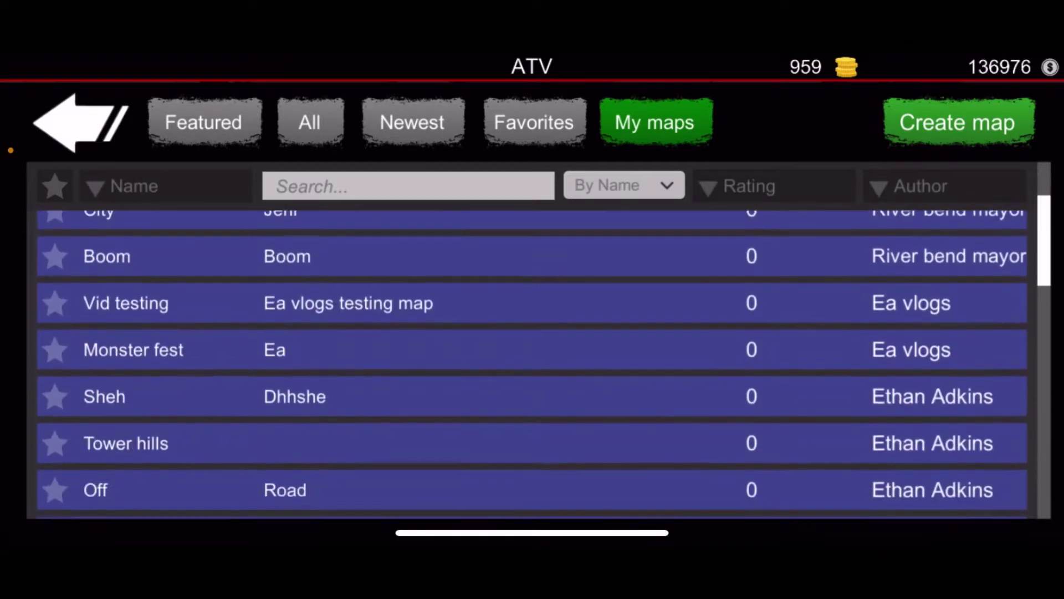
pyautogui.scroll(-6, 532, 354)
pyautogui.click(532, 423)
pyautogui.click(796, 122)
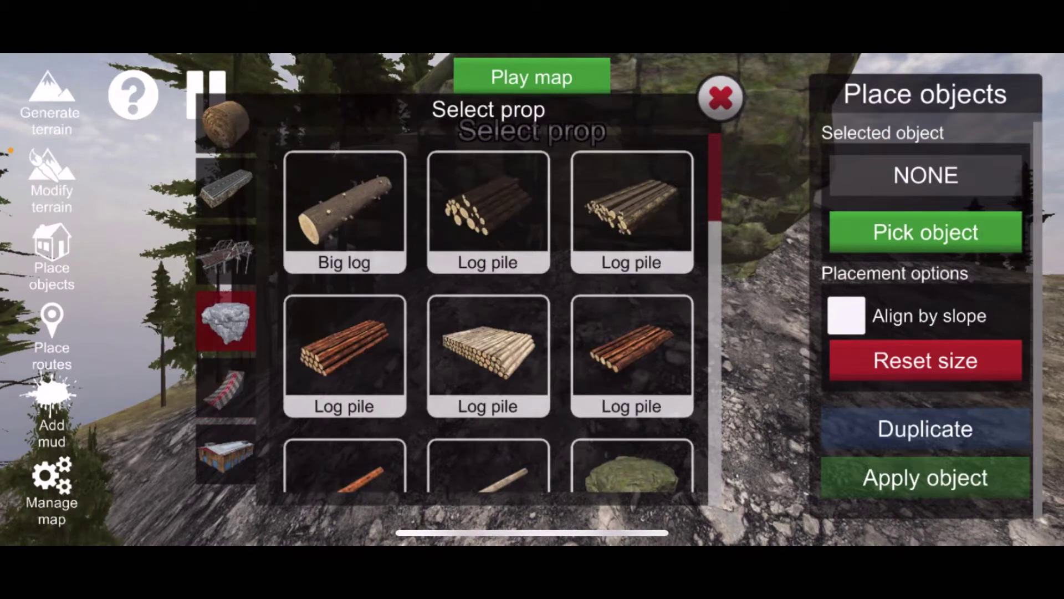
# Step: Place a Big mossy rock on the rocky hillside and apply it
pyautogui.click(344, 275)
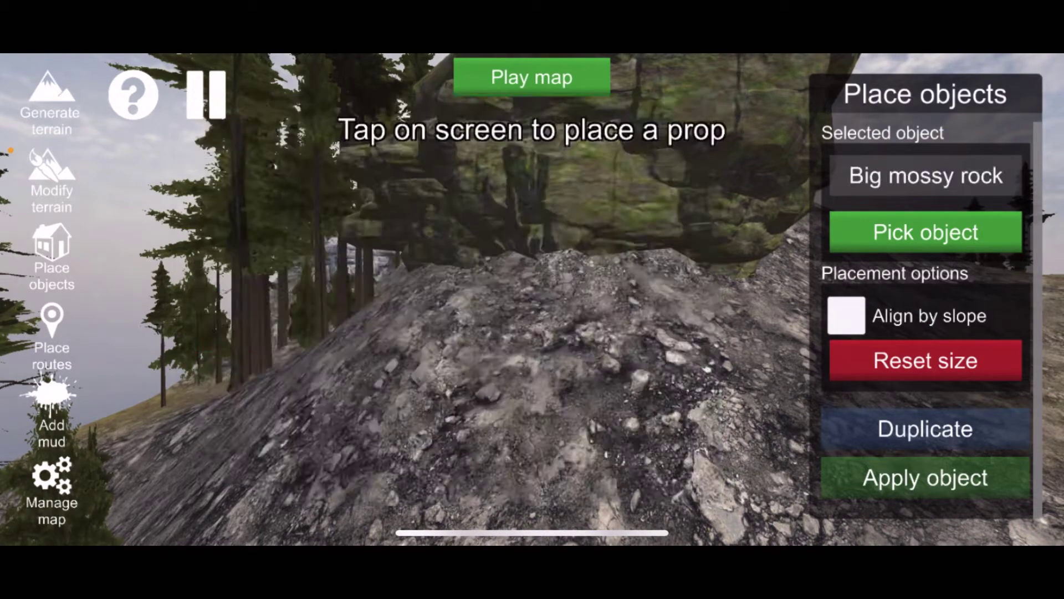
pyautogui.click(620, 410)
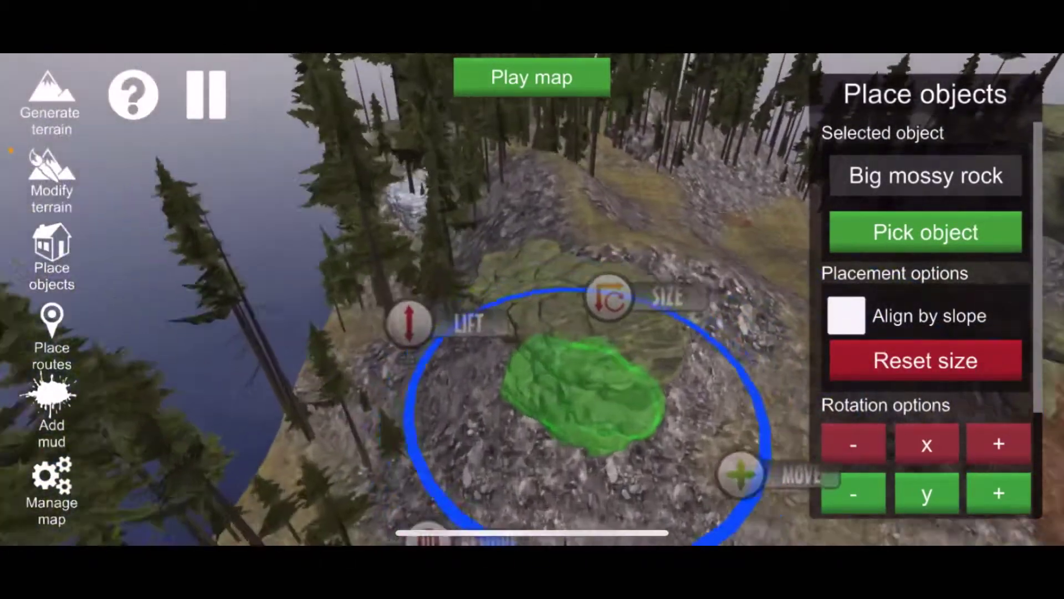
pyautogui.scroll(-3, 926, 333)
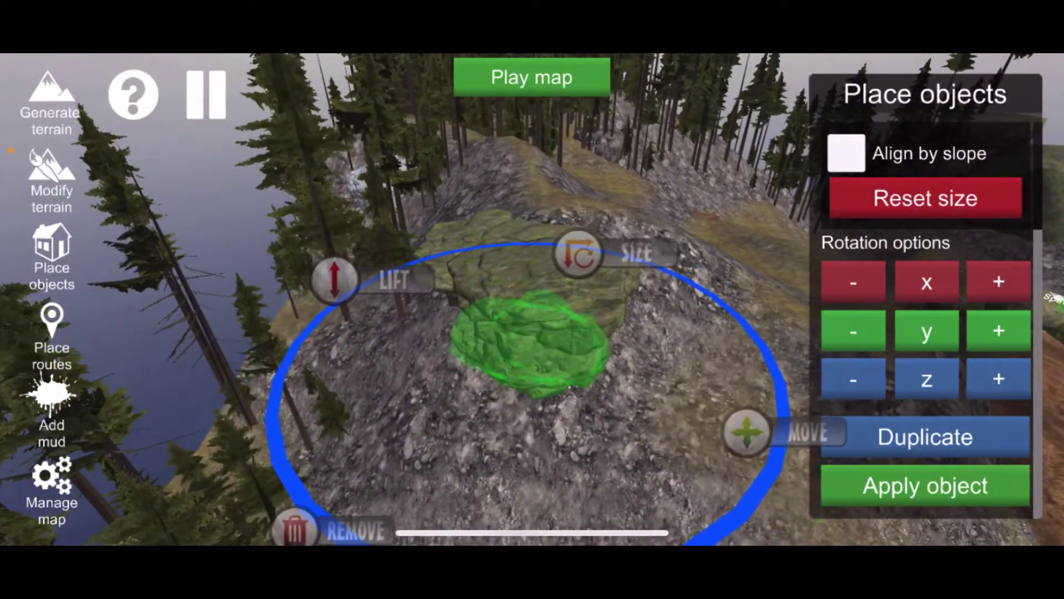
pyautogui.click(926, 485)
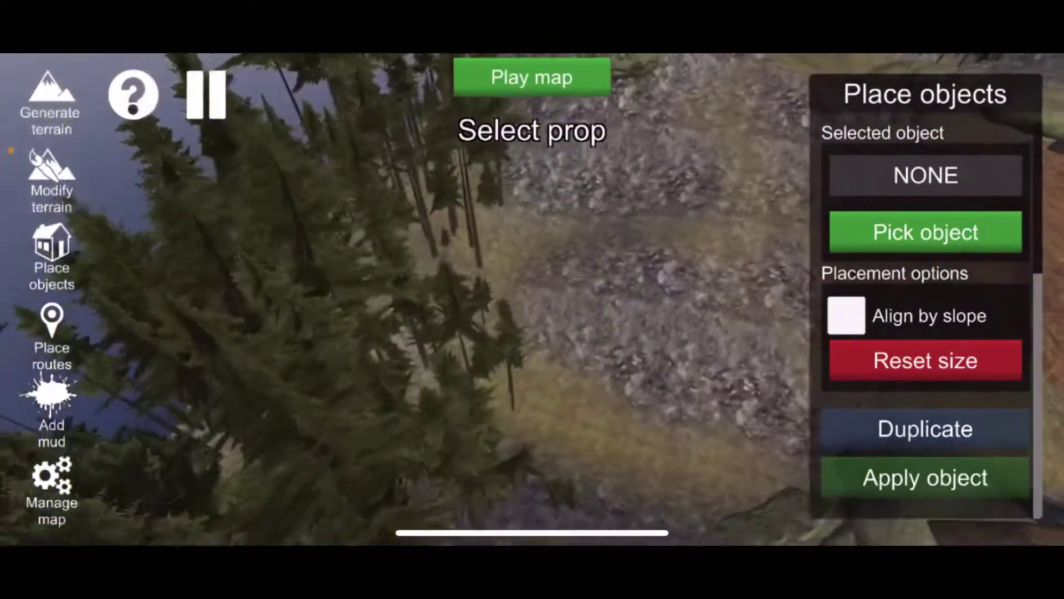
# Step: Clear the trees along the trail edge with three thin vertical Cut objects stamps
pyautogui.click(52, 180)
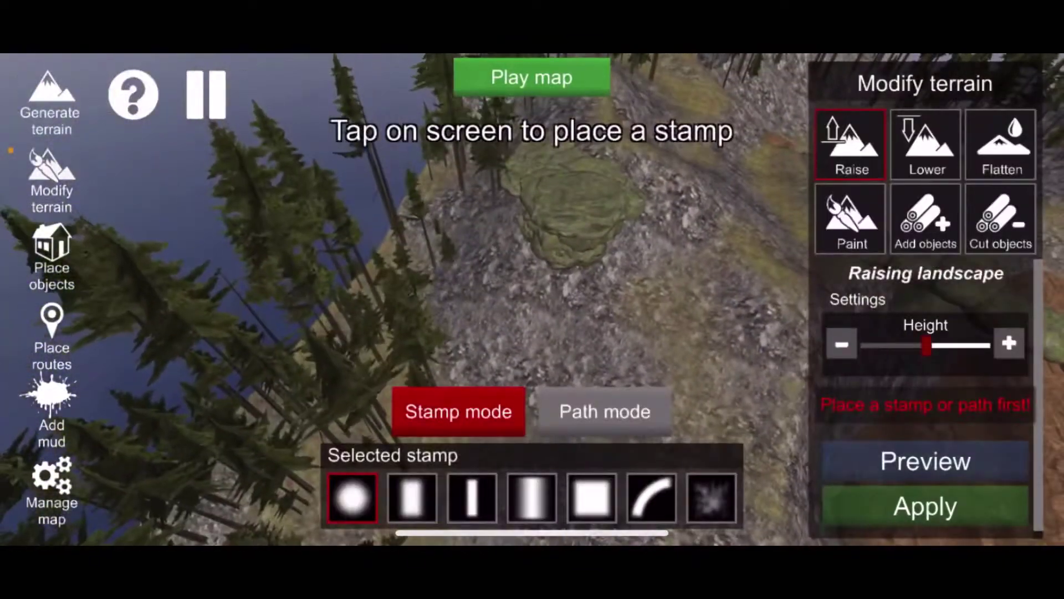
pyautogui.click(472, 497)
pyautogui.click(1000, 219)
pyautogui.click(377, 294)
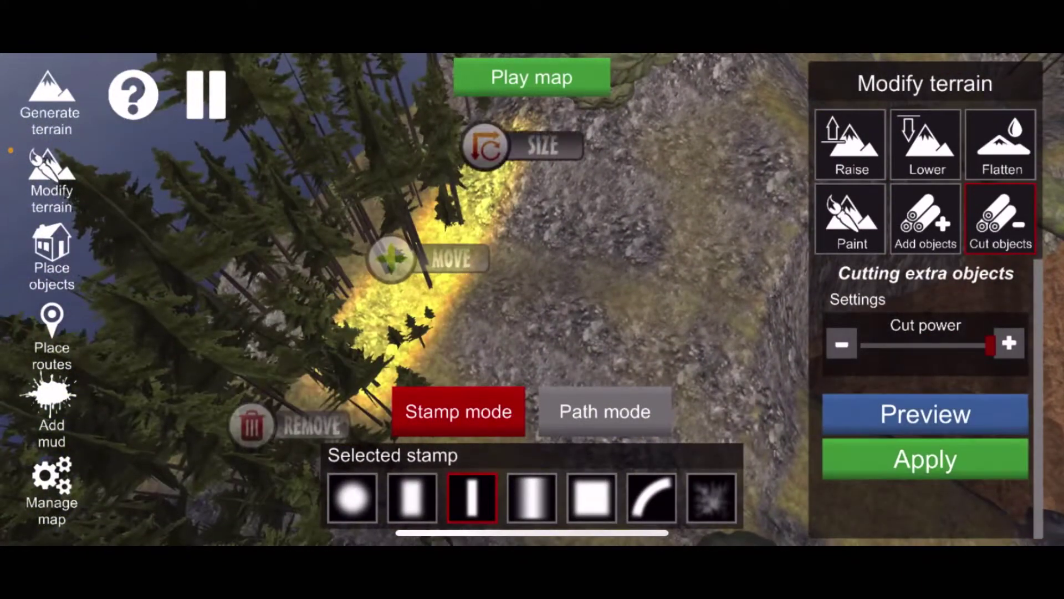
pyautogui.click(926, 459)
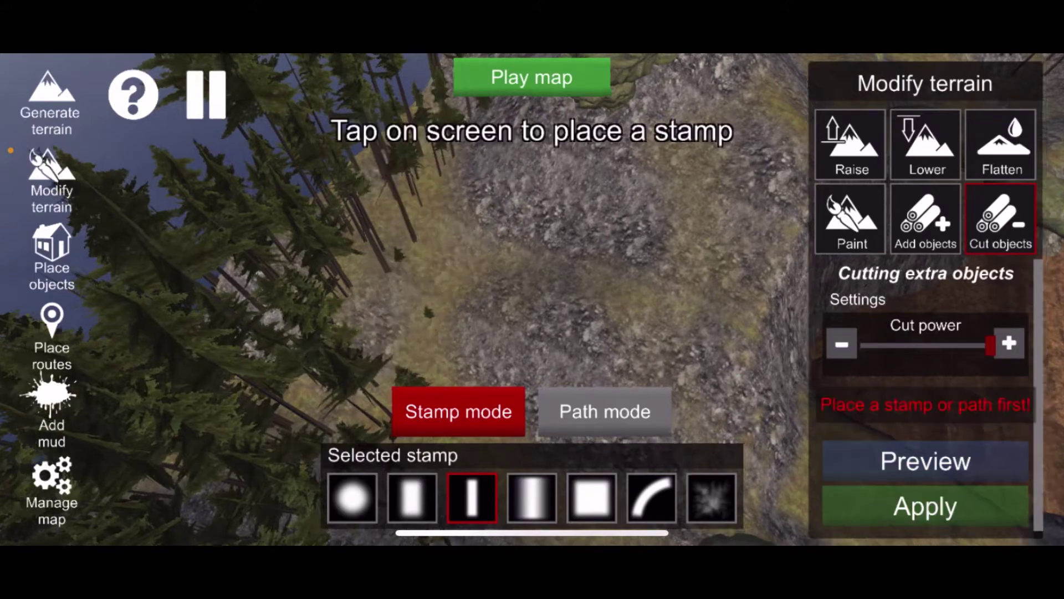
pyautogui.click(388, 274)
pyautogui.click(925, 459)
pyautogui.click(355, 324)
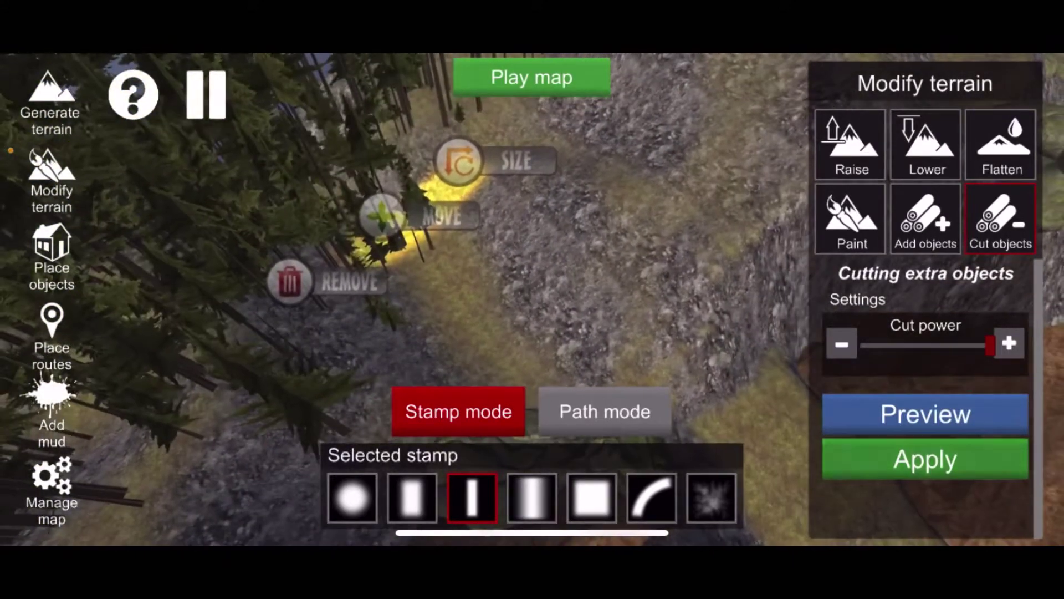
pyautogui.click(925, 459)
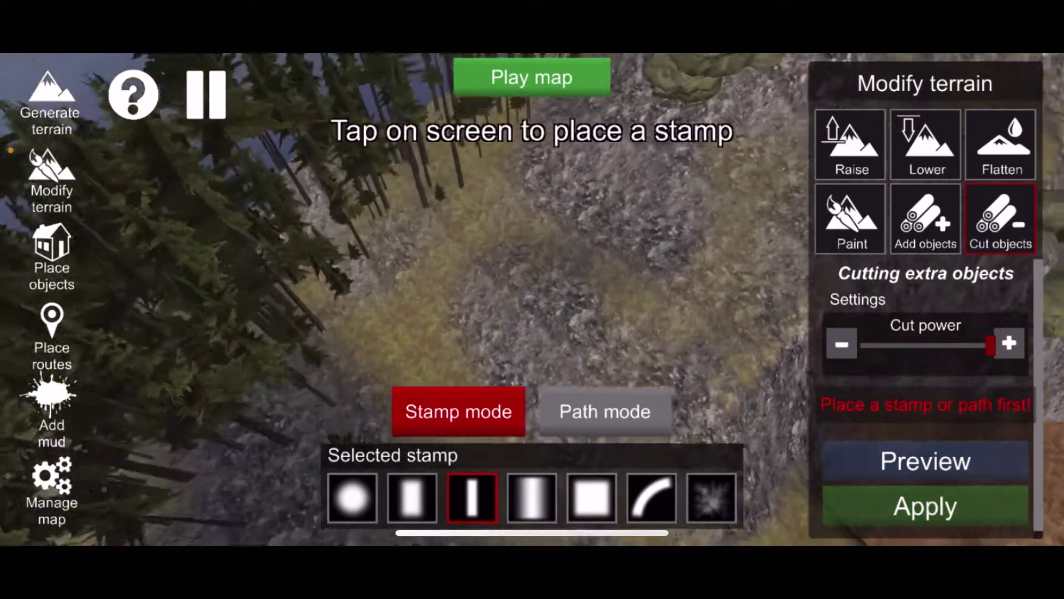
pyautogui.click(52, 255)
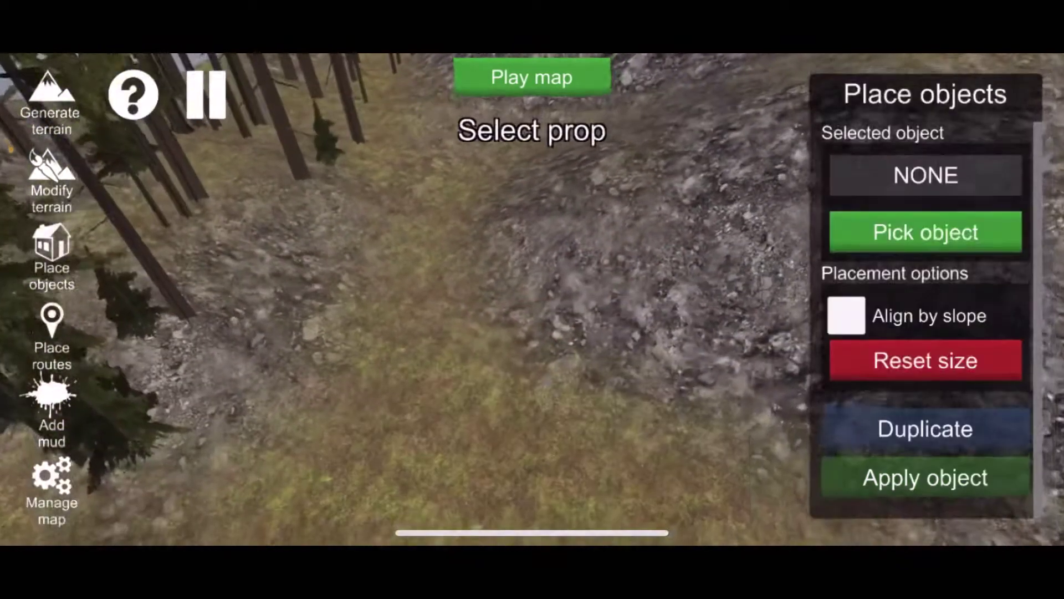
# Step: Test-drive the ATV along the trail, dismissing the repair offer and hiding the gauges
pyautogui.click(531, 77)
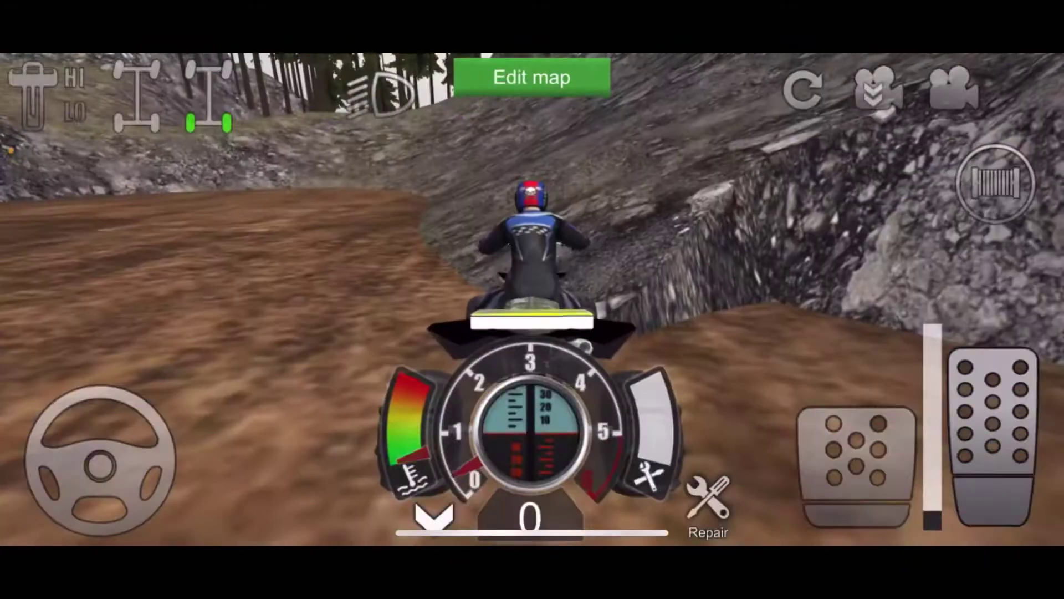
pyautogui.moveTo(992, 422); pyautogui.dragTo(992, 421)
pyautogui.click(708, 499)
pyautogui.click(437, 421)
pyautogui.click(433, 518)
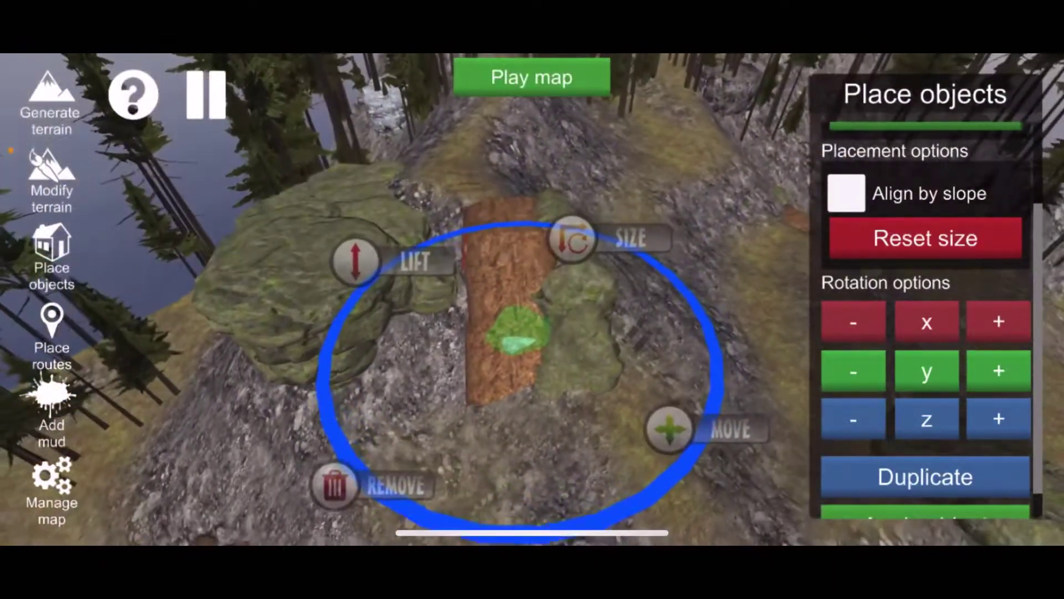
# Step: Rotate and enlarge the rock, move it onto the ramp between the boulders, and apply it
pyautogui.moveTo(572, 237); pyautogui.dragTo(553, 259)
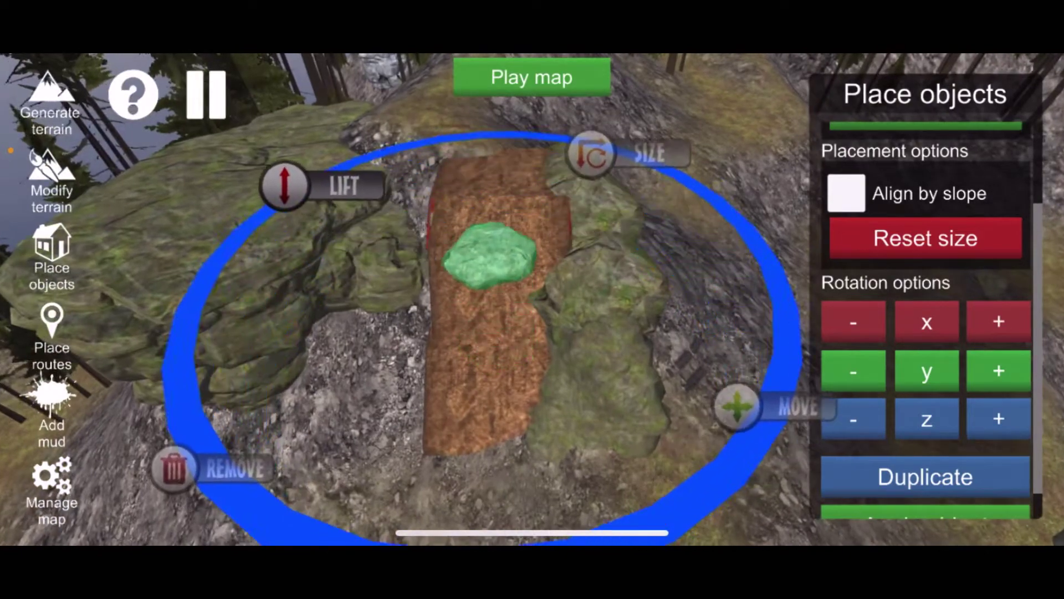
pyautogui.click(999, 370)
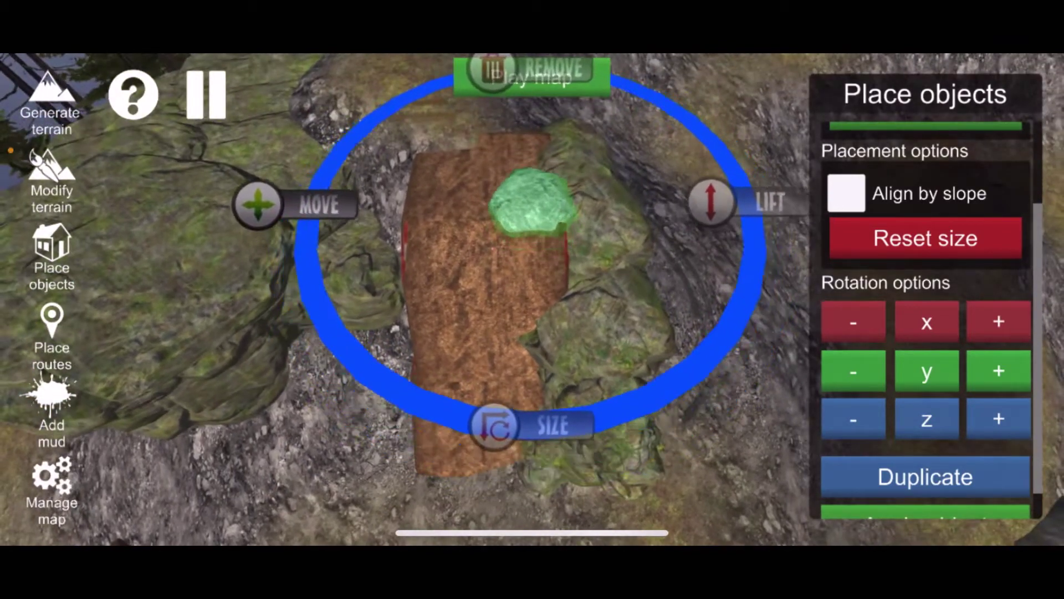
pyautogui.moveTo(493, 425)
pyautogui.mouseDown()
pyautogui.moveTo(482, 493)
pyautogui.moveTo(482, 444)
pyautogui.moveTo(482, 513)
pyautogui.mouseUp()
pyautogui.moveTo(223, 222); pyautogui.dragTo(241, 222)
pyautogui.scroll(-2, 926, 322)
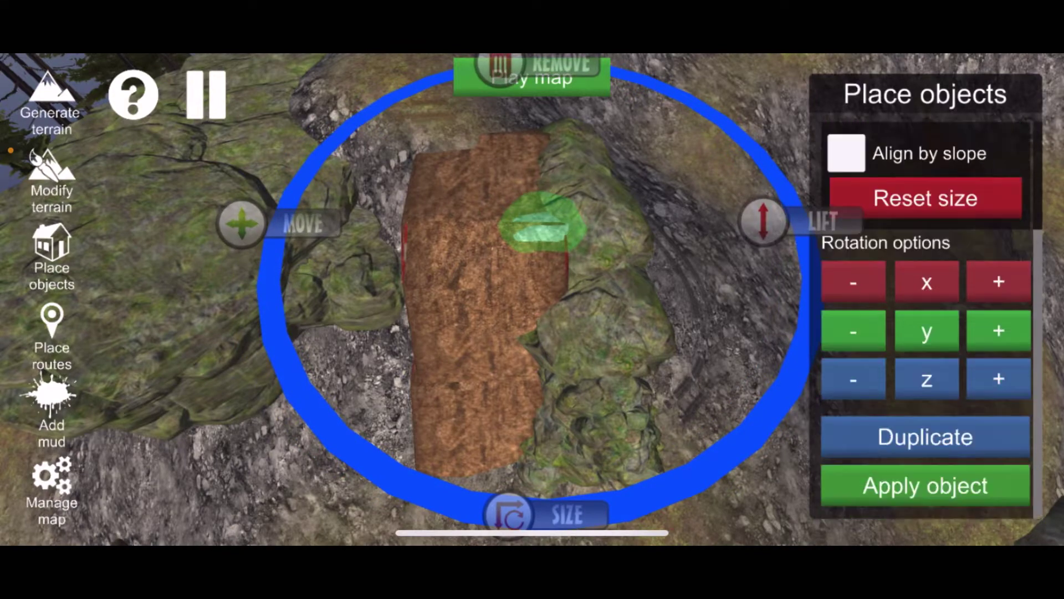
pyautogui.moveTo(555, 333)
pyautogui.mouseDown()
pyautogui.moveTo(554, 83)
pyautogui.moveTo(554, 360)
pyautogui.mouseUp()
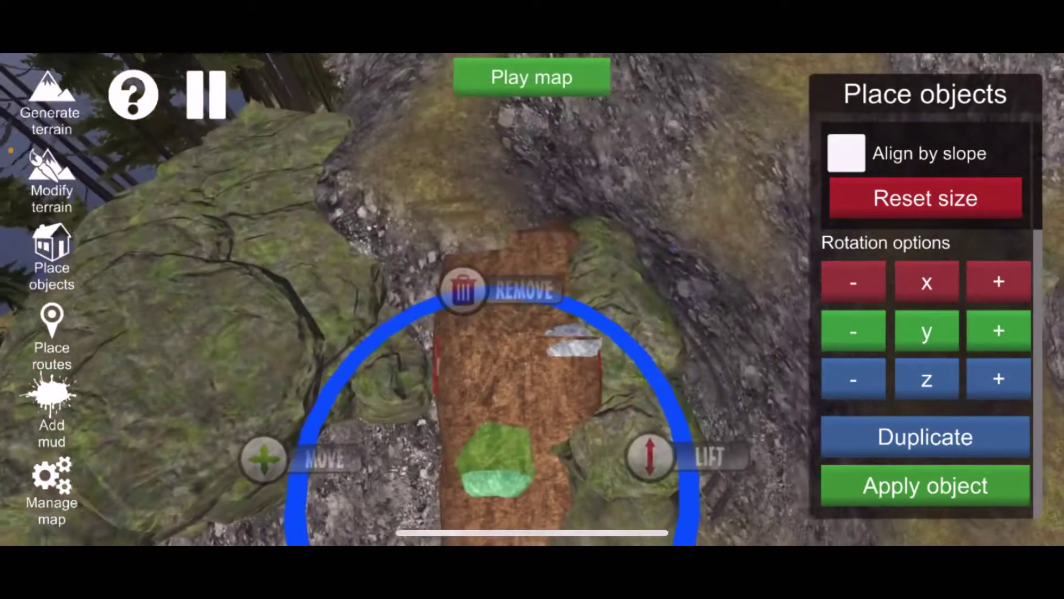
pyautogui.moveTo(263, 459)
pyautogui.mouseDown()
pyautogui.moveTo(293, 359)
pyautogui.moveTo(254, 261)
pyautogui.moveTo(255, 143)
pyautogui.moveTo(298, 169)
pyautogui.moveTo(294, 148)
pyautogui.moveTo(223, 387)
pyautogui.moveTo(244, 368)
pyautogui.moveTo(227, 336)
pyautogui.mouseUp()
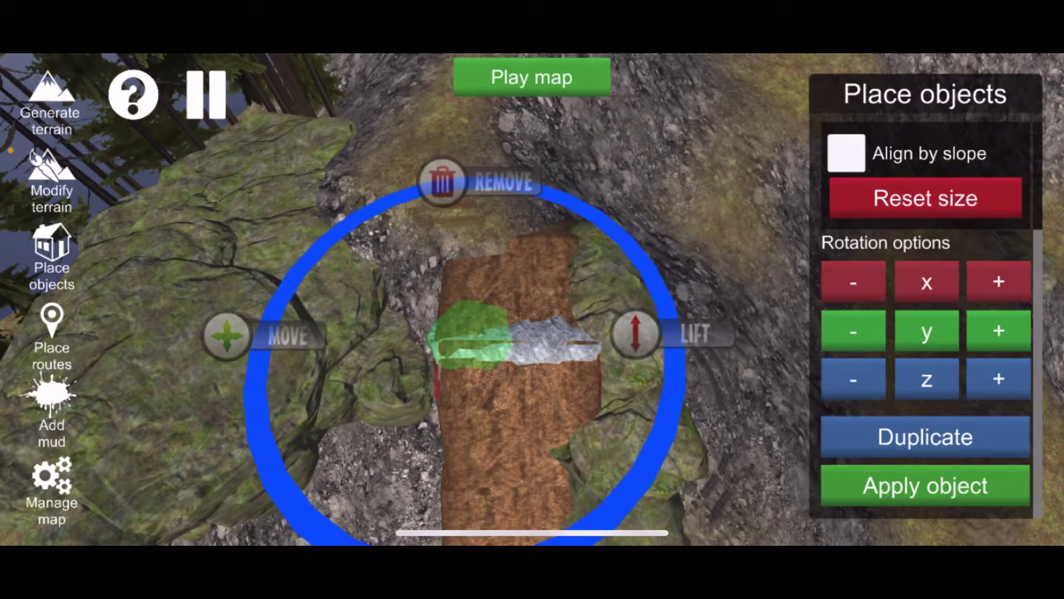
pyautogui.click(925, 485)
# Step: Test-drive the map on the ATV in four-wheel drive with the free camera
pyautogui.click(531, 77)
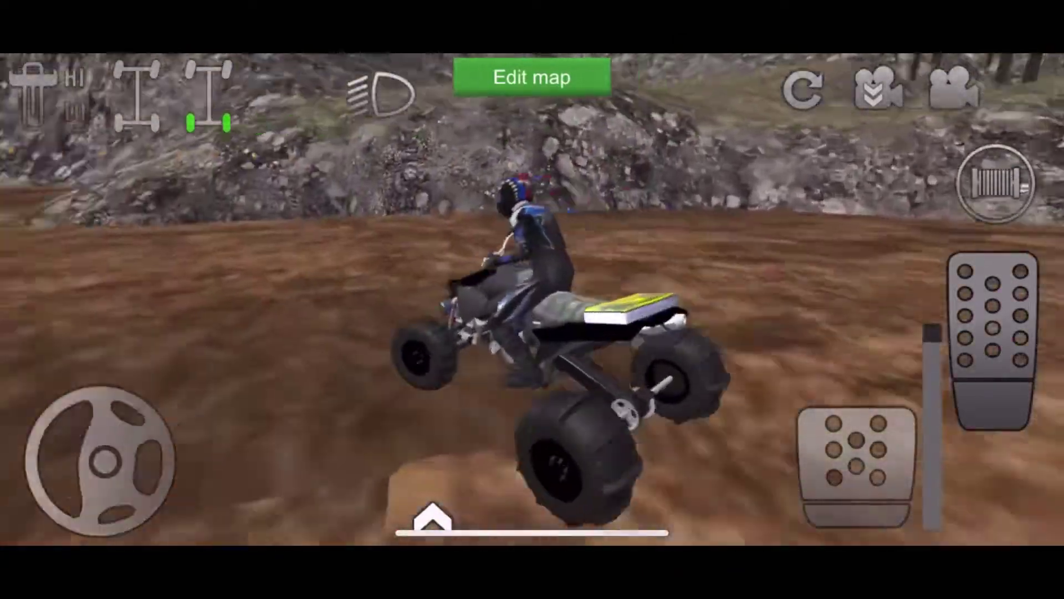
pyautogui.click(207, 95)
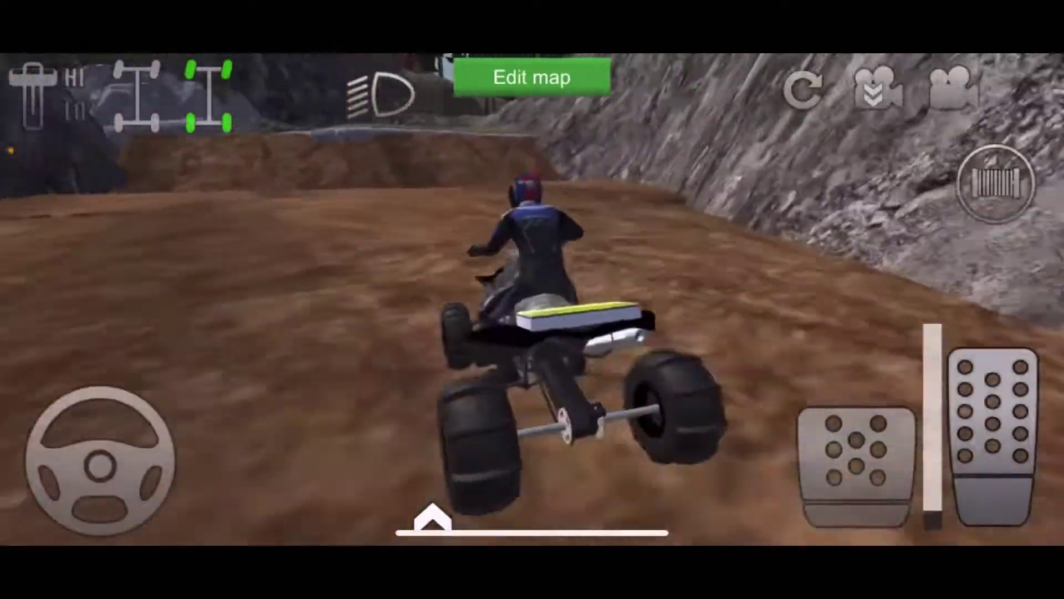
pyautogui.click(954, 88)
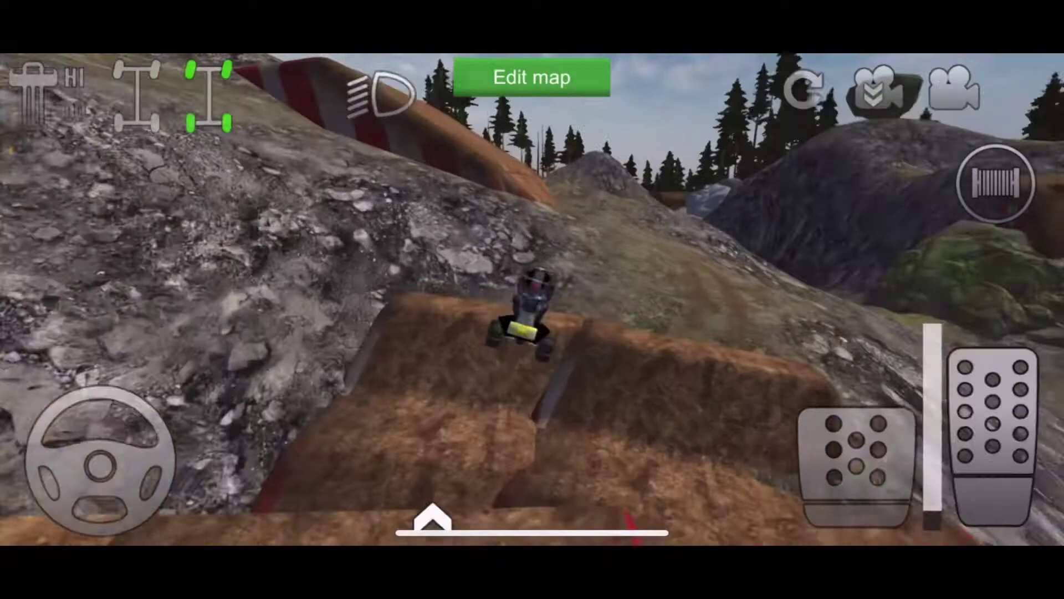
# Step: Move the Monster ramp alongside the other ramps and apply it
pyautogui.click(532, 77)
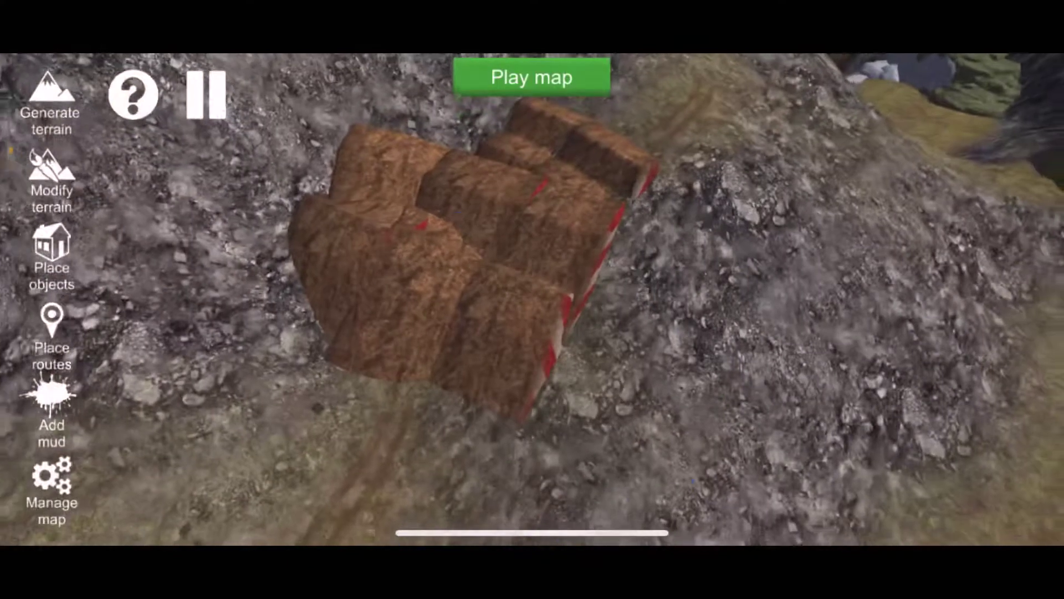
pyautogui.click(487, 343)
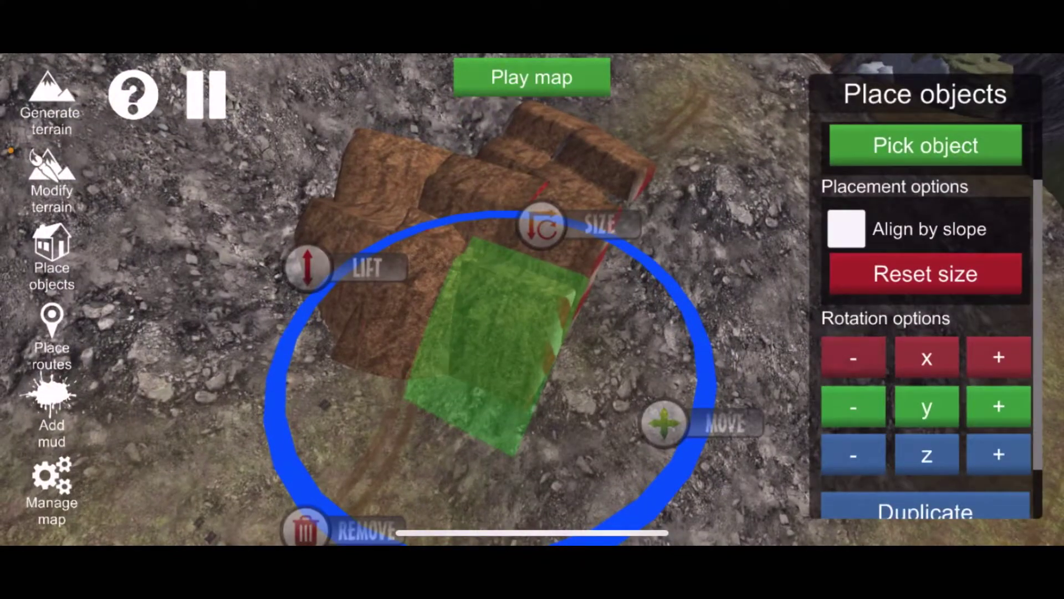
pyautogui.scroll(-3, 926, 332)
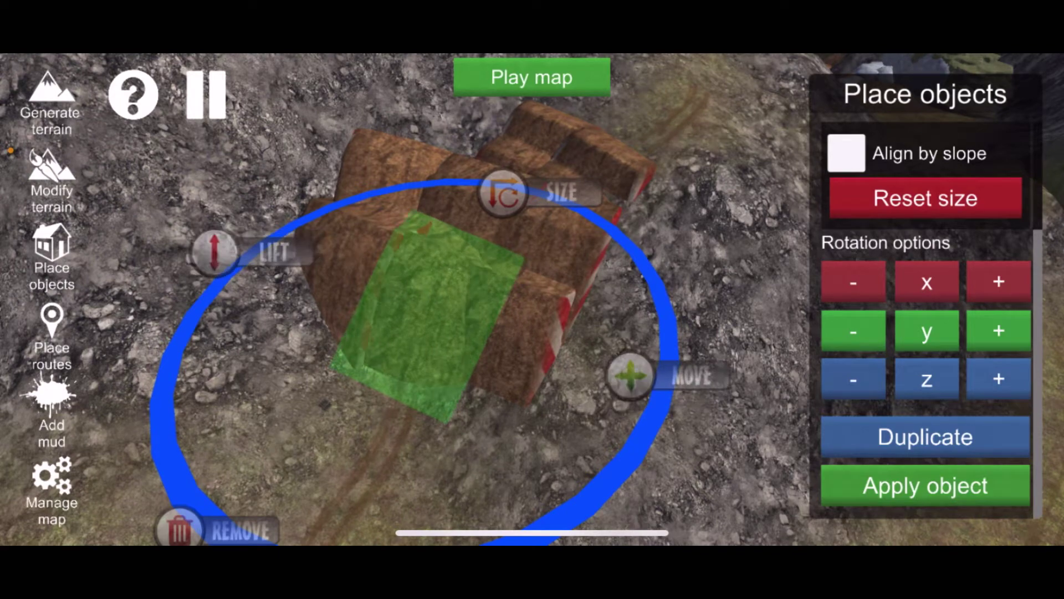
pyautogui.click(487, 277)
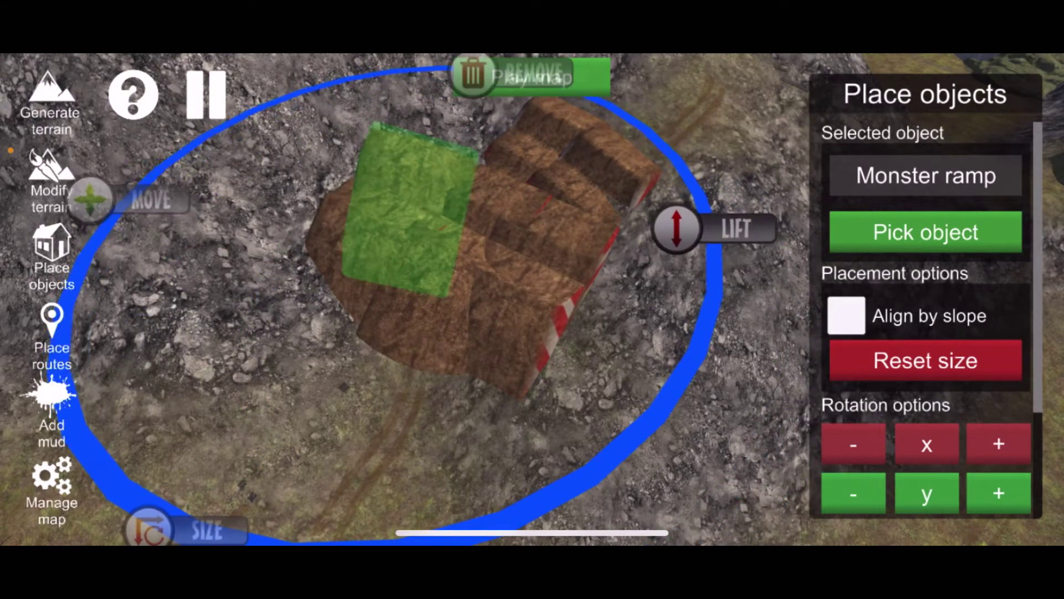
pyautogui.scroll(-5, 926, 332)
pyautogui.click(925, 484)
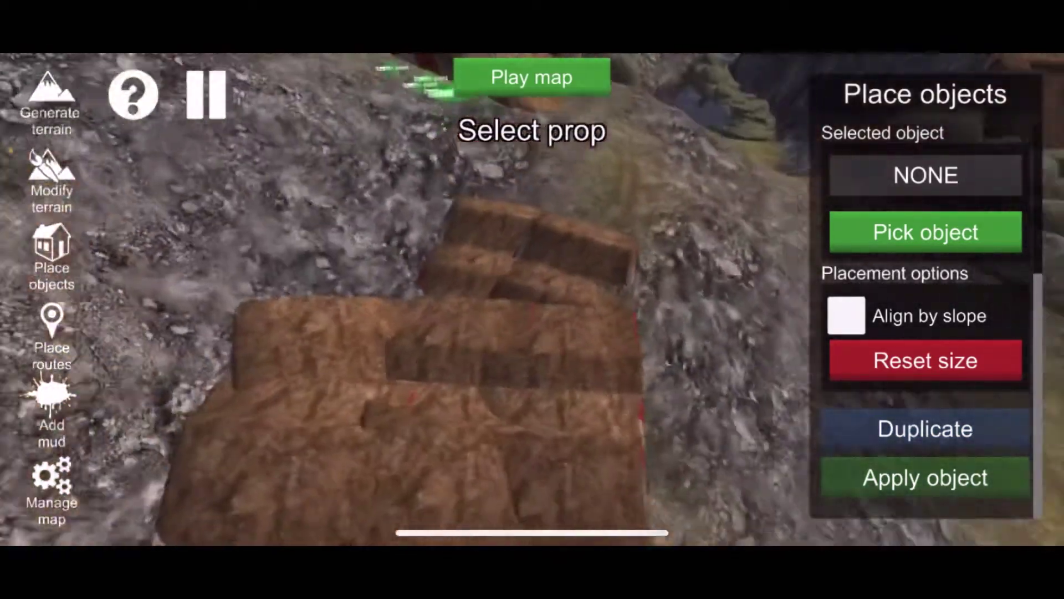
# Step: Select the Monster ramp again and scroll down to its Rotation options
pyautogui.click(543, 343)
pyautogui.scroll(-3, 926, 333)
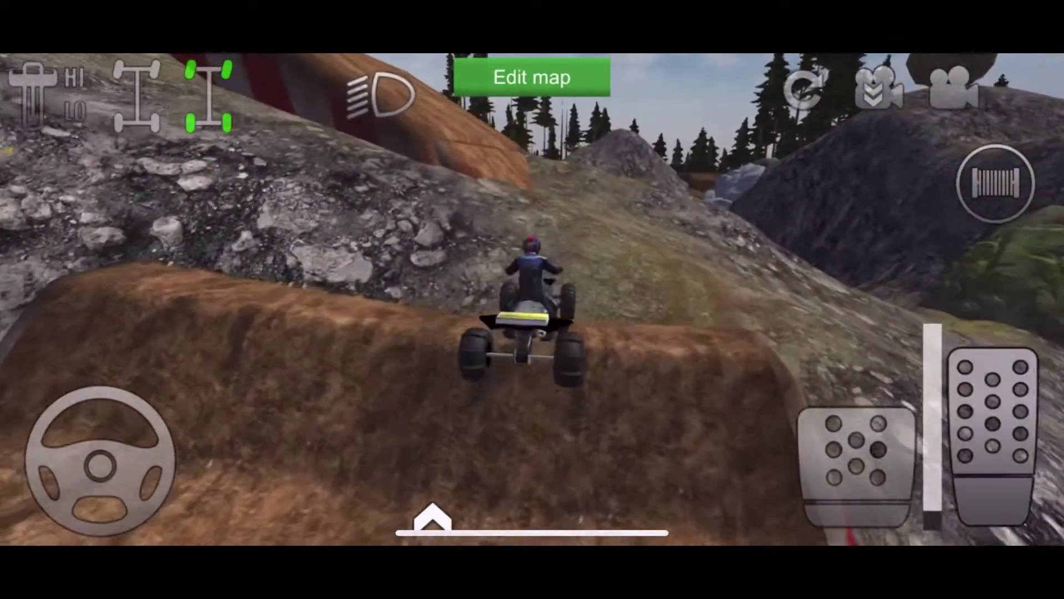
# Step: End the ramp test ride and return to the map editor
pyautogui.click(532, 77)
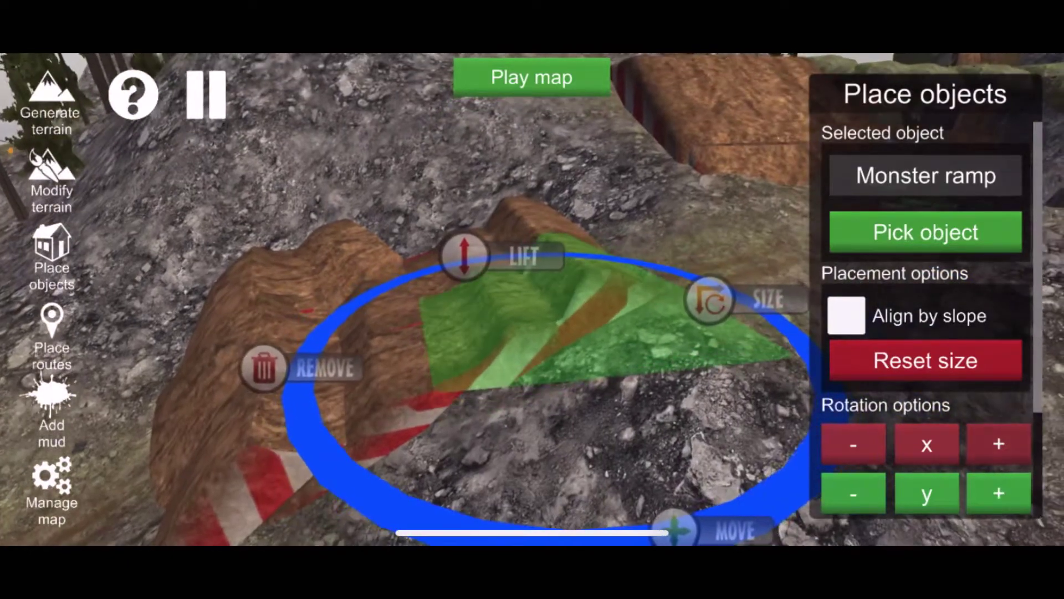
# Step: Place a Small stone rock from the prop catalogue onto the Monster ramp
pyautogui.scroll(-3, 926, 320)
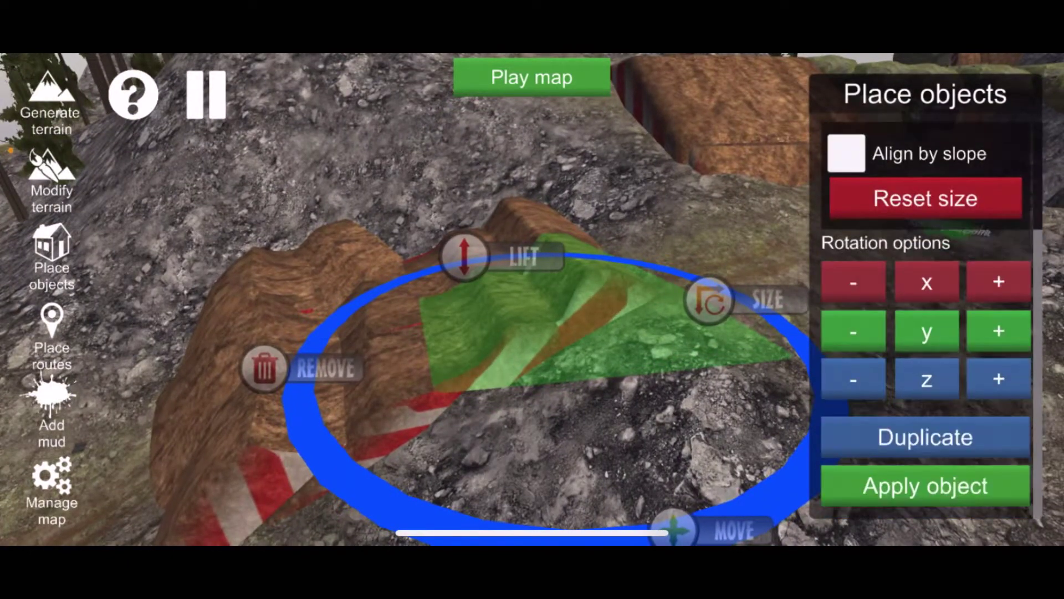
pyautogui.scroll(3, 926, 333)
pyautogui.click(925, 231)
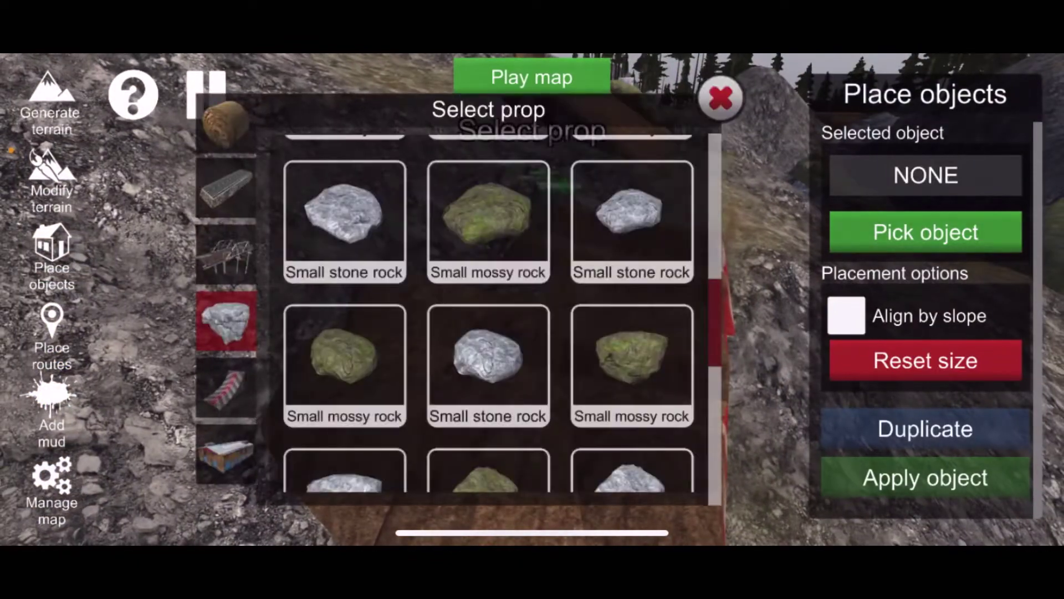
pyautogui.click(488, 361)
pyautogui.click(532, 322)
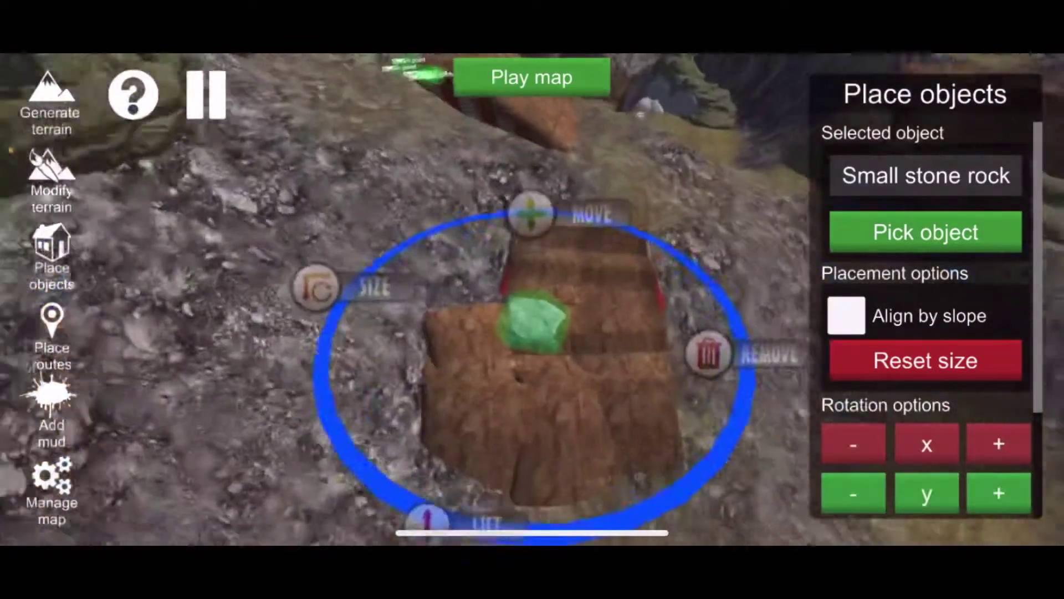
# Step: Set the rock's size to 0.9, rotate it around z, and apply it
pyautogui.moveTo(309, 280)
pyautogui.mouseDown()
pyautogui.moveTo(281, 340)
pyautogui.moveTo(521, 495)
pyautogui.mouseUp()
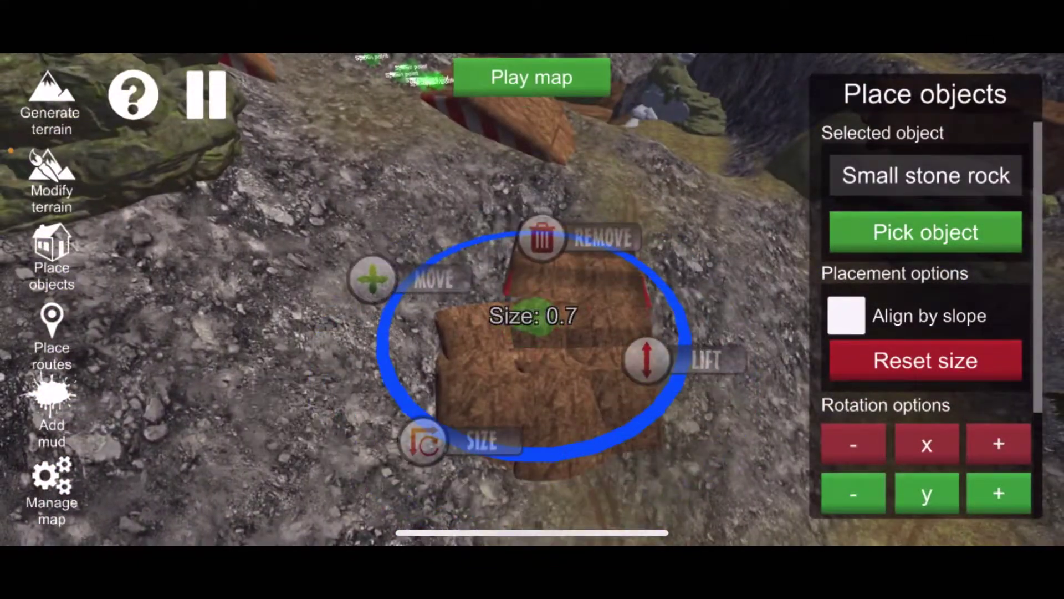
pyautogui.moveTo(423, 442); pyautogui.dragTo(451, 522)
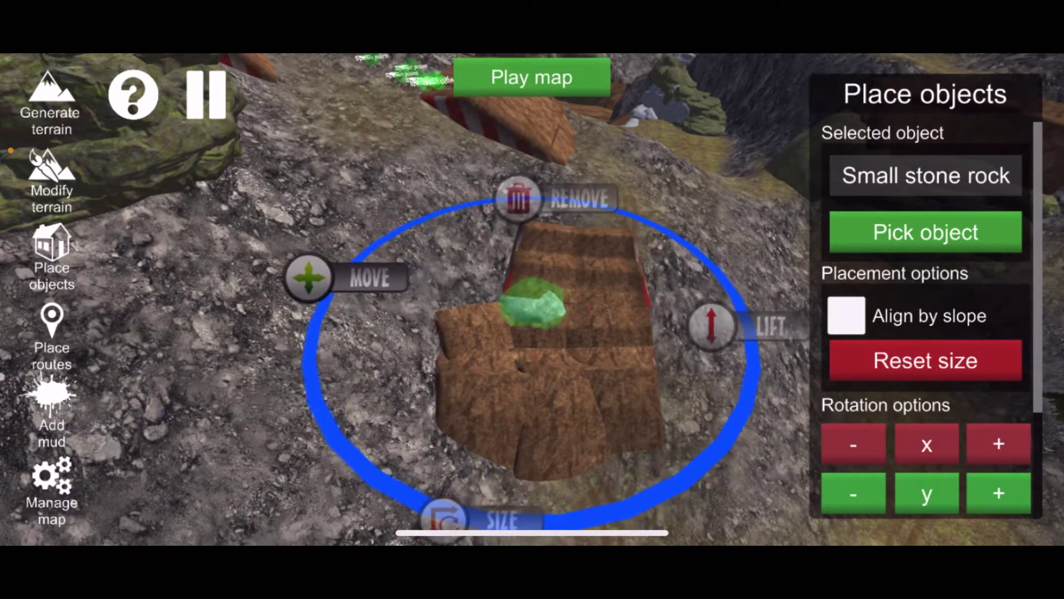
pyautogui.scroll(-3, 925, 332)
pyautogui.click(999, 443)
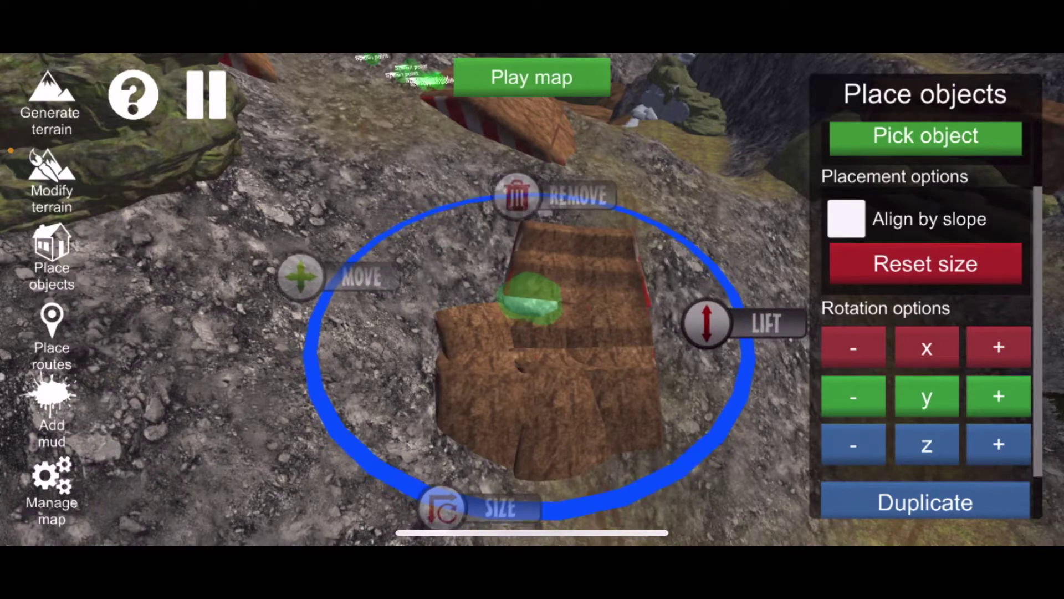
pyautogui.scroll(5, 532, 299)
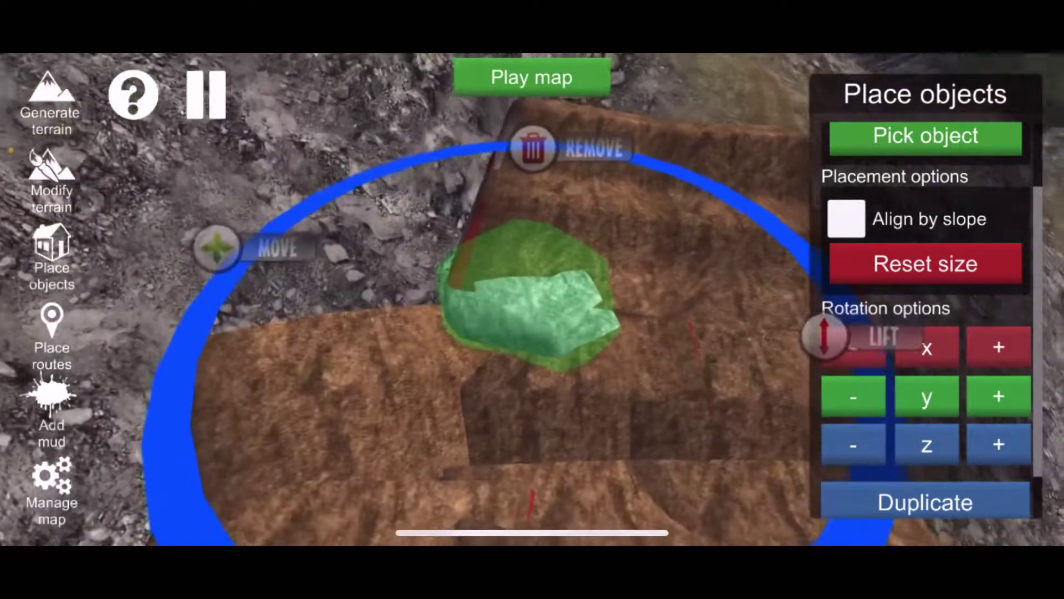
pyautogui.scroll(-2, 925, 333)
pyautogui.scroll(-3, 532, 299)
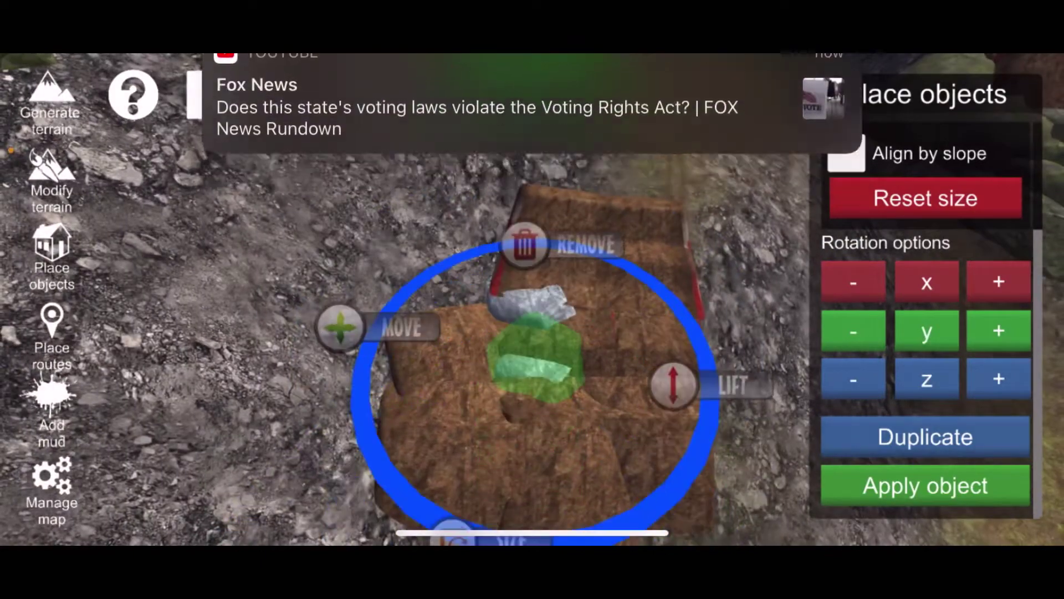
pyautogui.scroll(2, 565, 349)
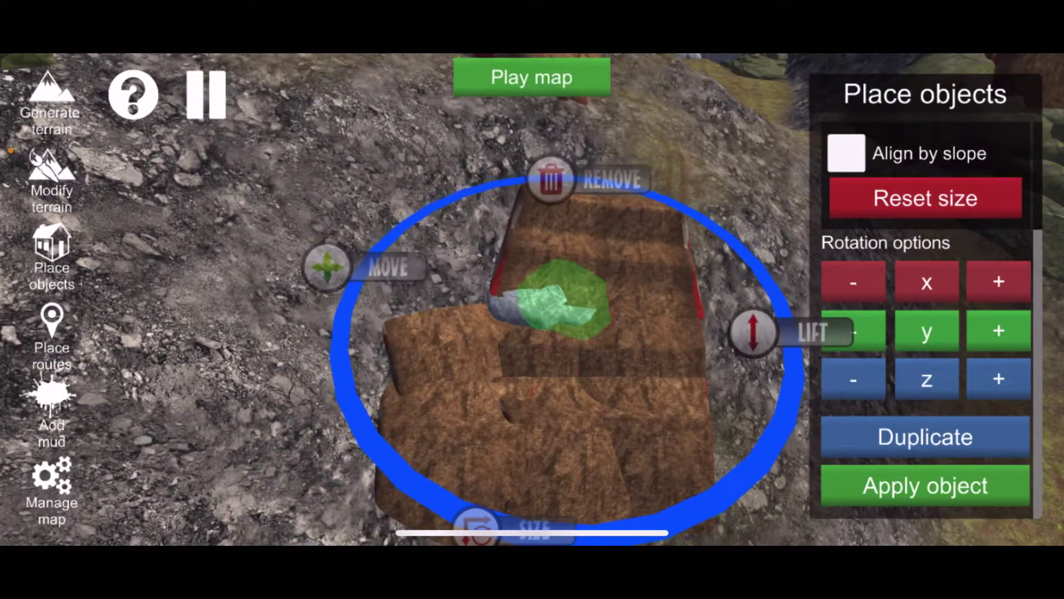
pyautogui.click(925, 485)
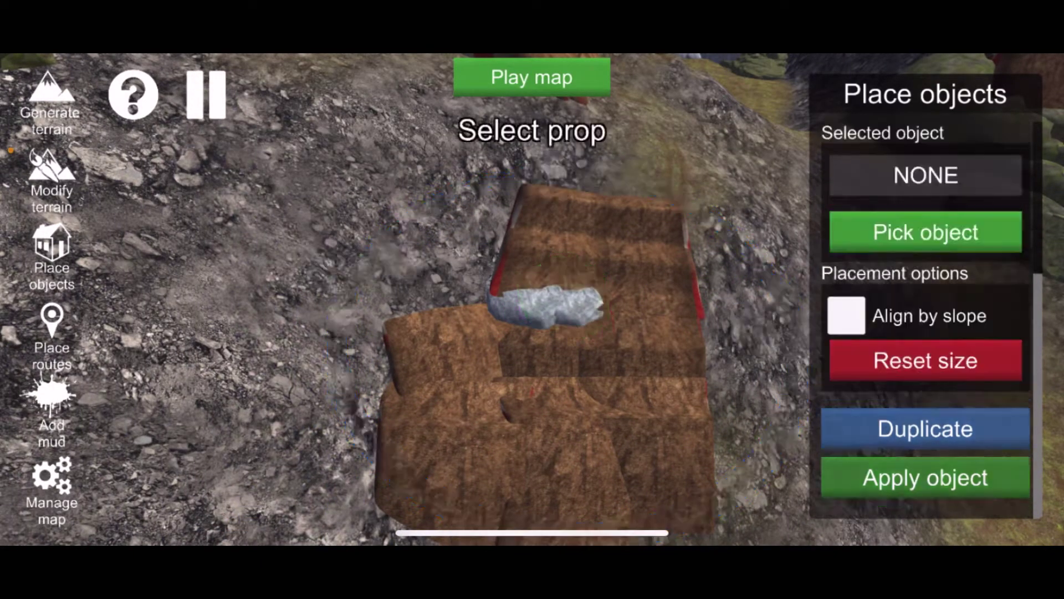
pyautogui.scroll(-3, 532, 299)
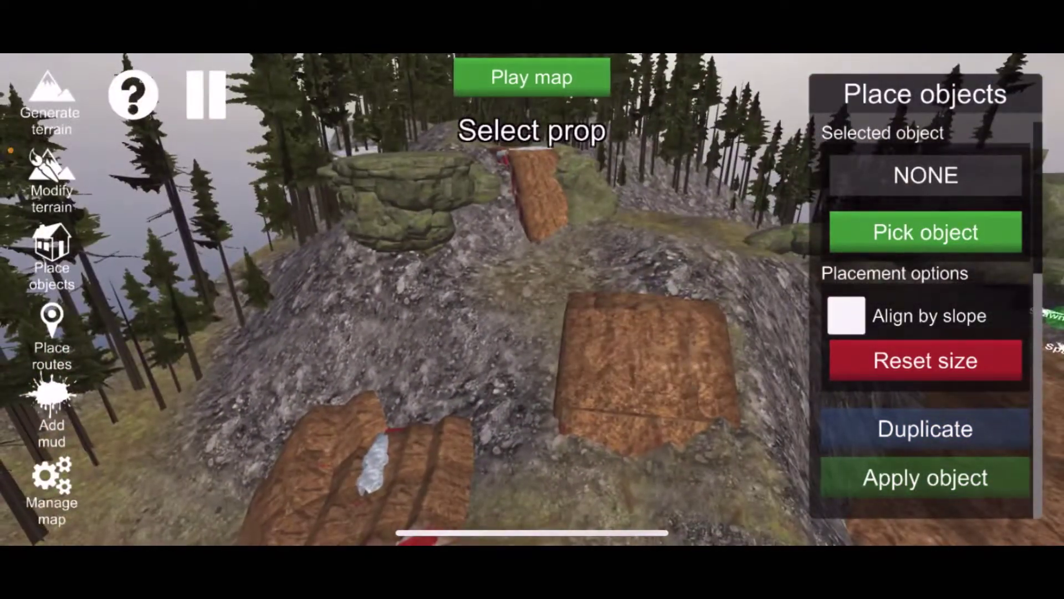
# Step: Begin a new checkpoint route beside the hill, with a first waypoint below the ramp
pyautogui.moveTo(499, 333); pyautogui.dragTo(333, 311)
pyautogui.click(51, 332)
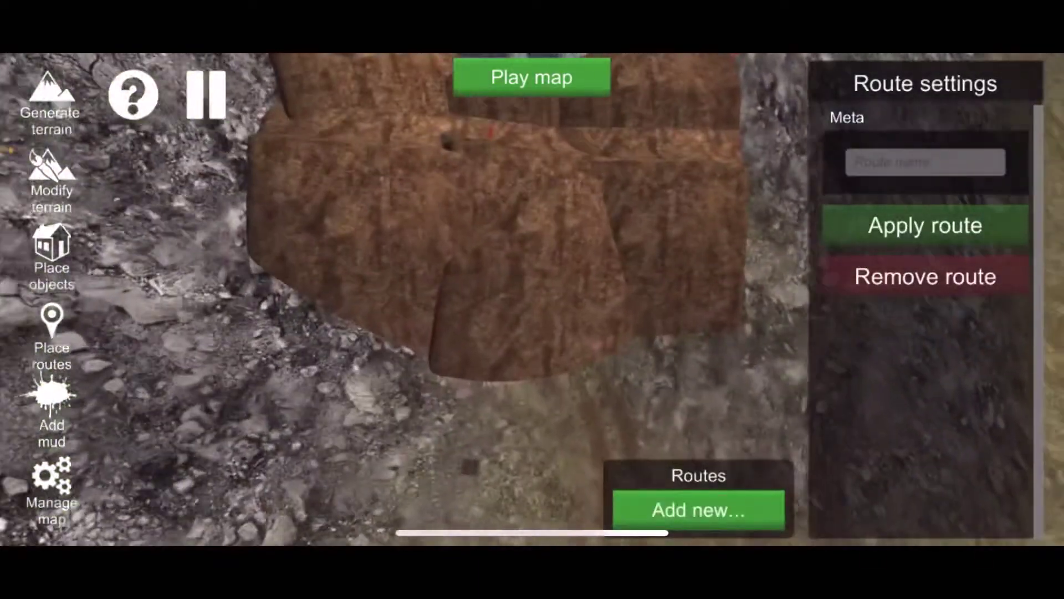
pyautogui.click(698, 510)
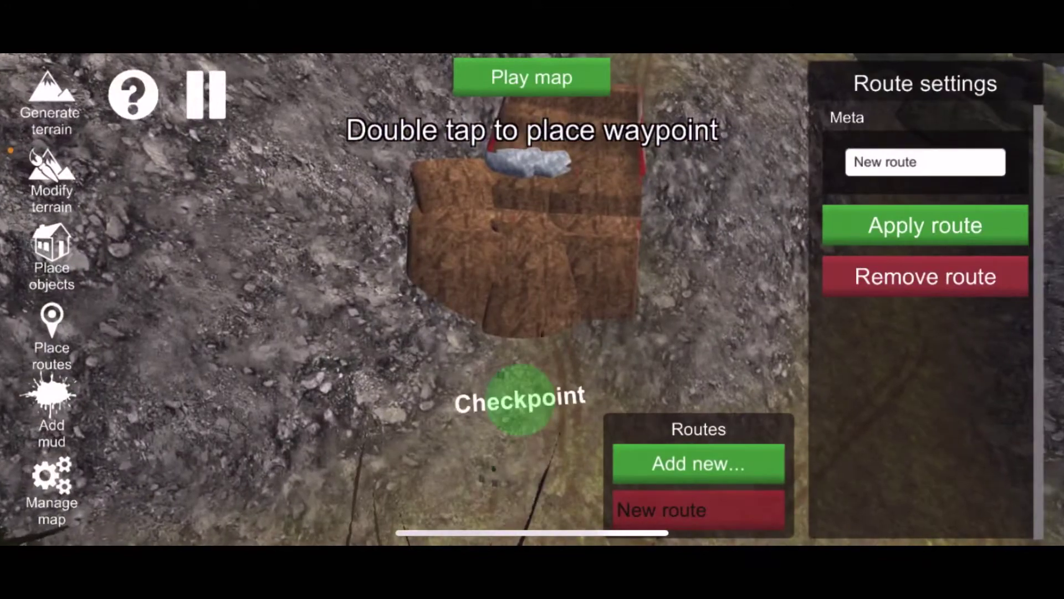
pyautogui.doubleClick(520, 413)
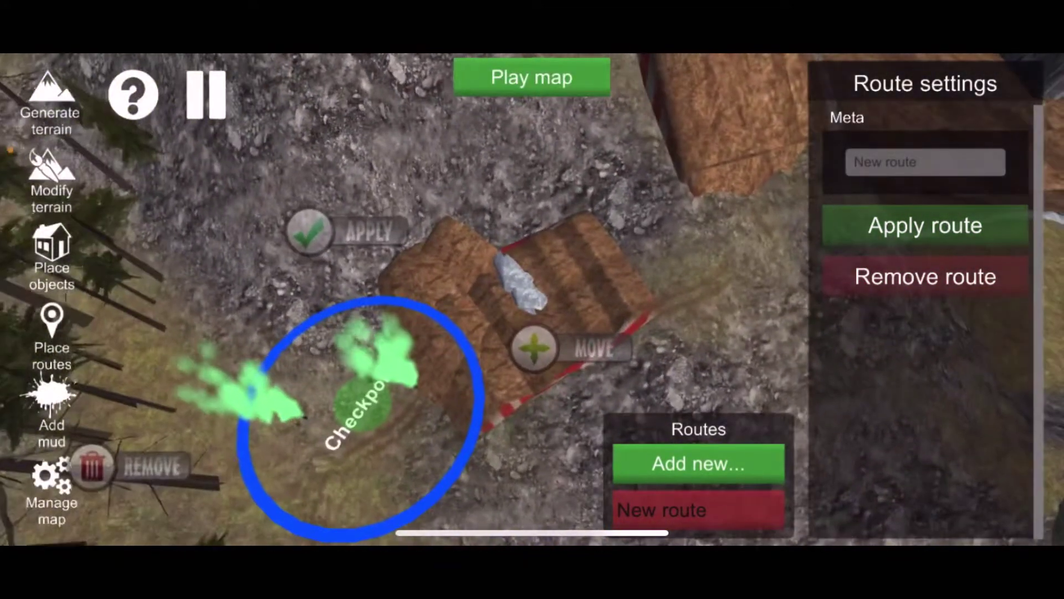
pyautogui.click(51, 255)
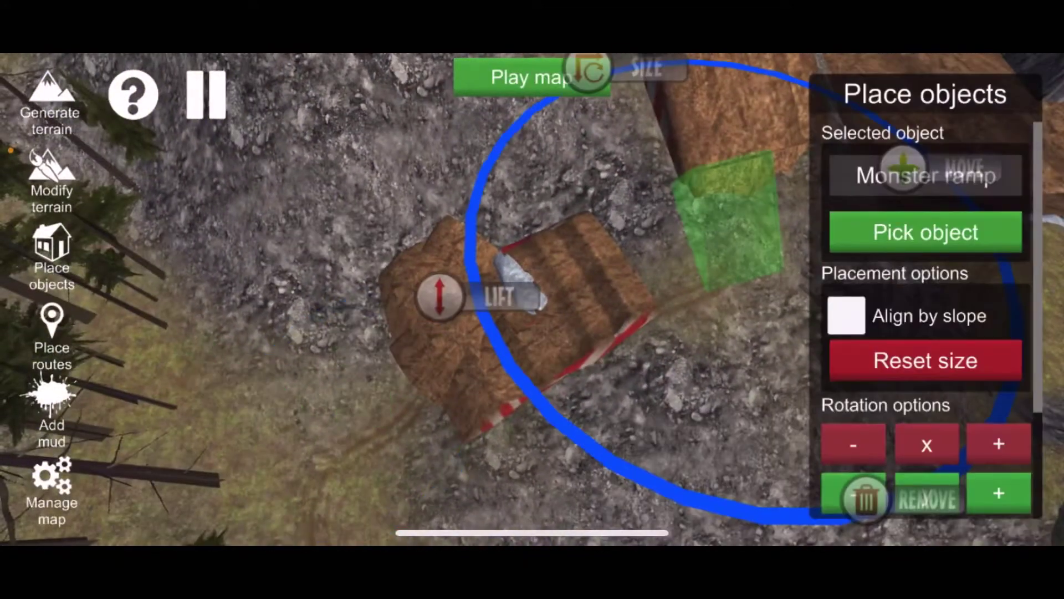
pyautogui.click(52, 335)
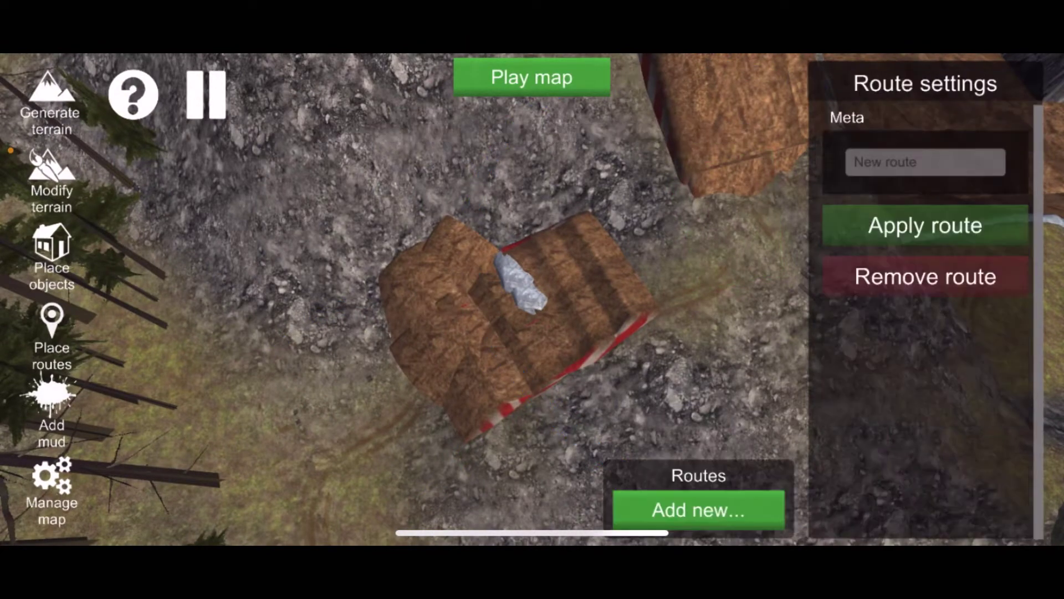
pyautogui.click(698, 510)
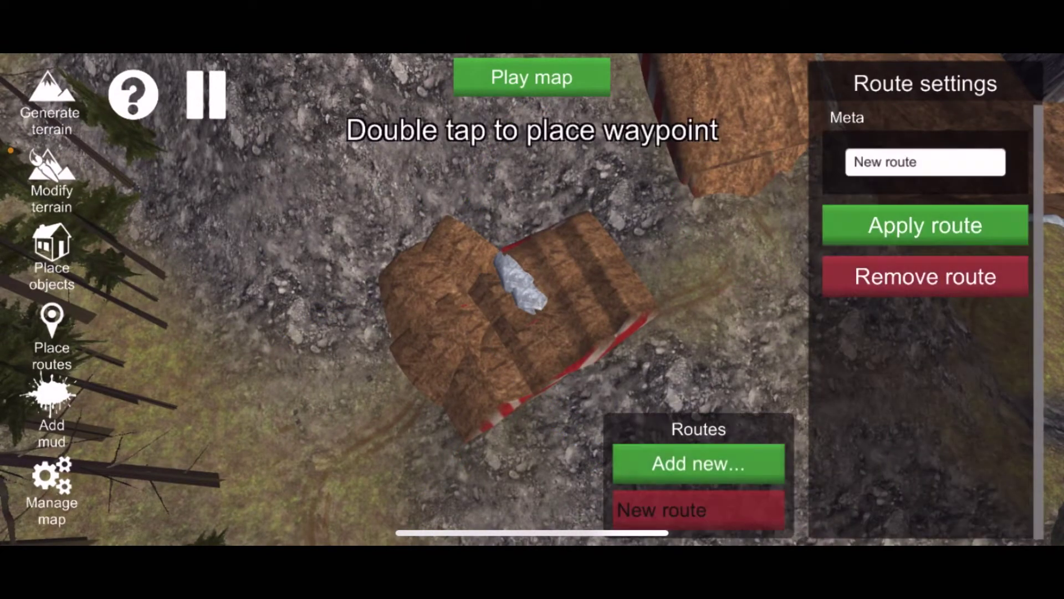
# Step: Drop checkpoints on the far ramp and the brown ramp while panning up the trail
pyautogui.moveTo(532, 277)
pyautogui.mouseDown()
pyautogui.moveTo(351, 415)
pyautogui.moveTo(322, 458)
pyautogui.moveTo(243, 451)
pyautogui.mouseUp()
pyautogui.doubleClick(513, 257)
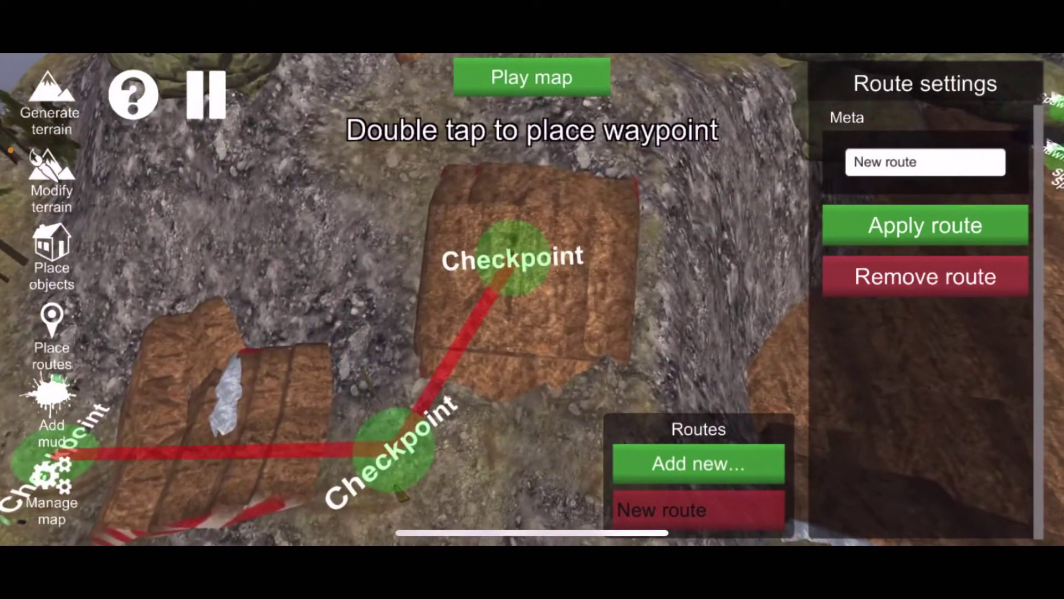
pyautogui.moveTo(510, 232)
pyautogui.mouseDown()
pyautogui.moveTo(488, 549)
pyautogui.moveTo(532, 505)
pyautogui.mouseUp()
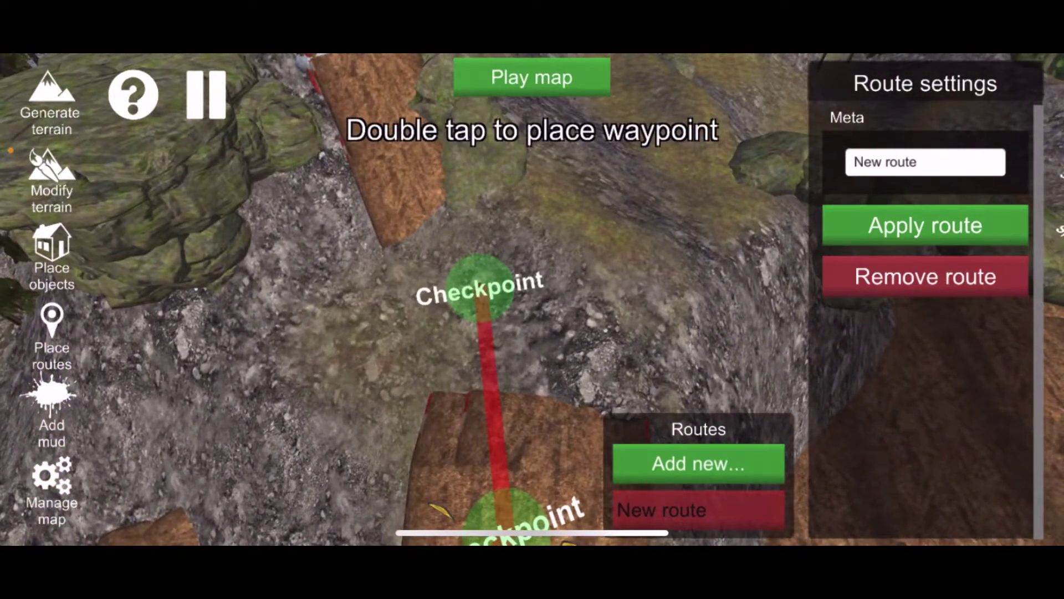
pyautogui.moveTo(388, 277); pyautogui.dragTo(427, 424)
pyautogui.doubleClick(428, 273)
pyautogui.moveTo(498, 277); pyautogui.dragTo(543, 408)
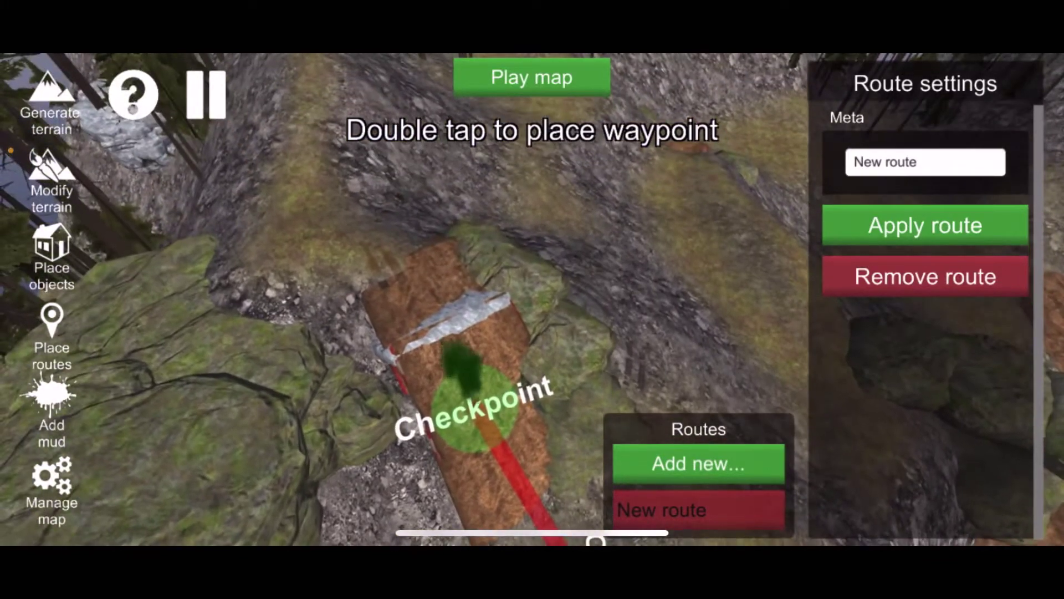
# Step: Check the checkpoints near the hilltop, then reselect the new route for editing
pyautogui.click(52, 258)
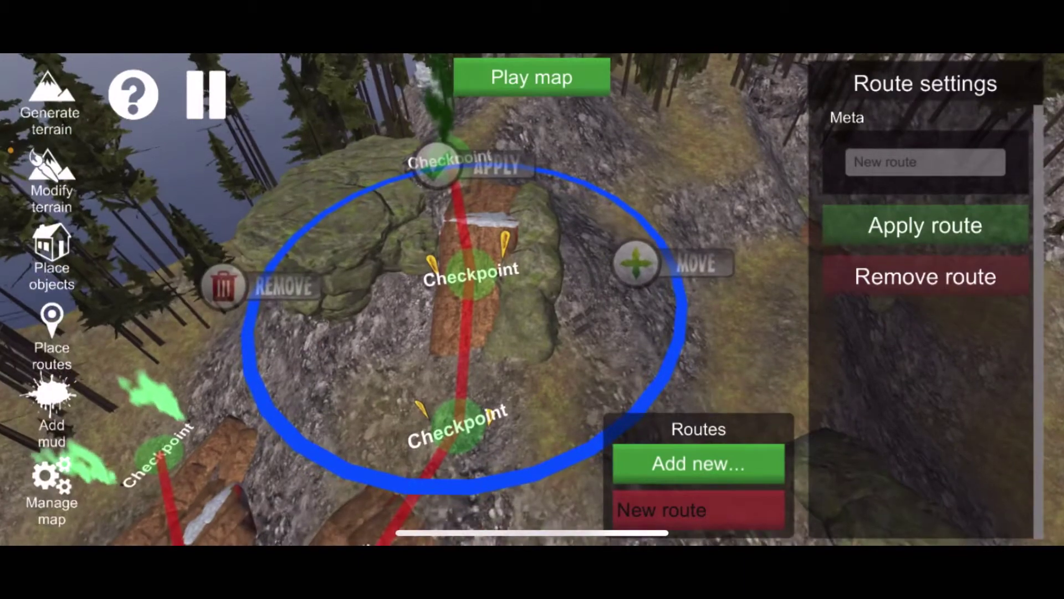
pyautogui.click(507, 219)
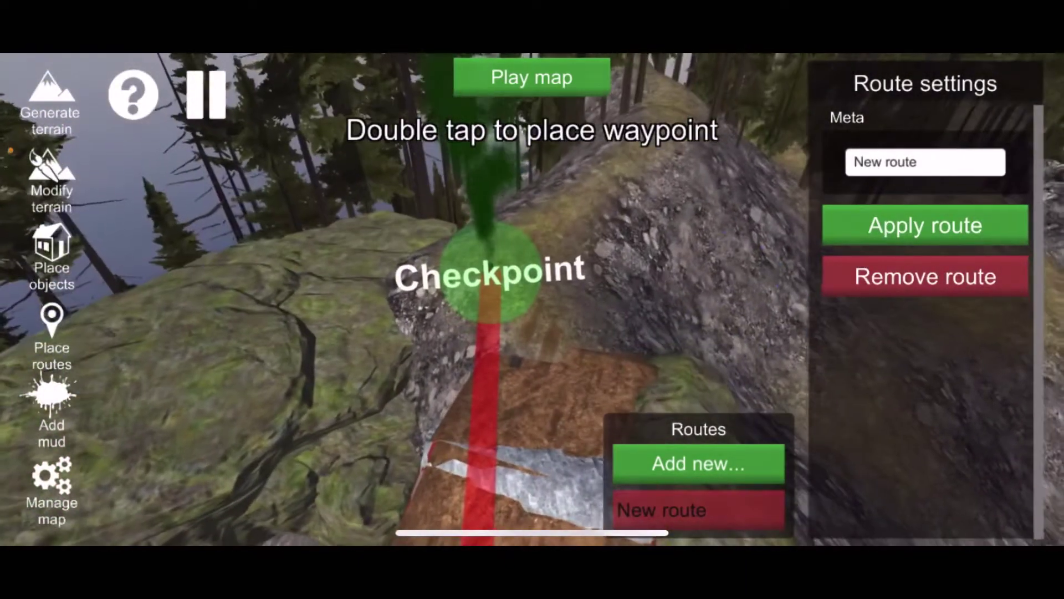
pyautogui.click(477, 272)
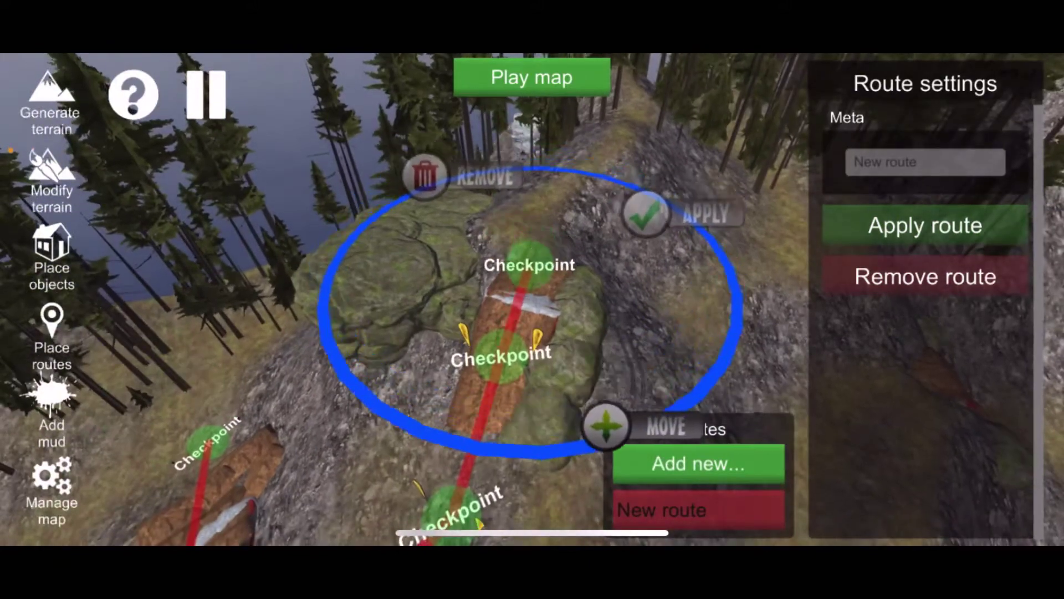
pyautogui.click(646, 216)
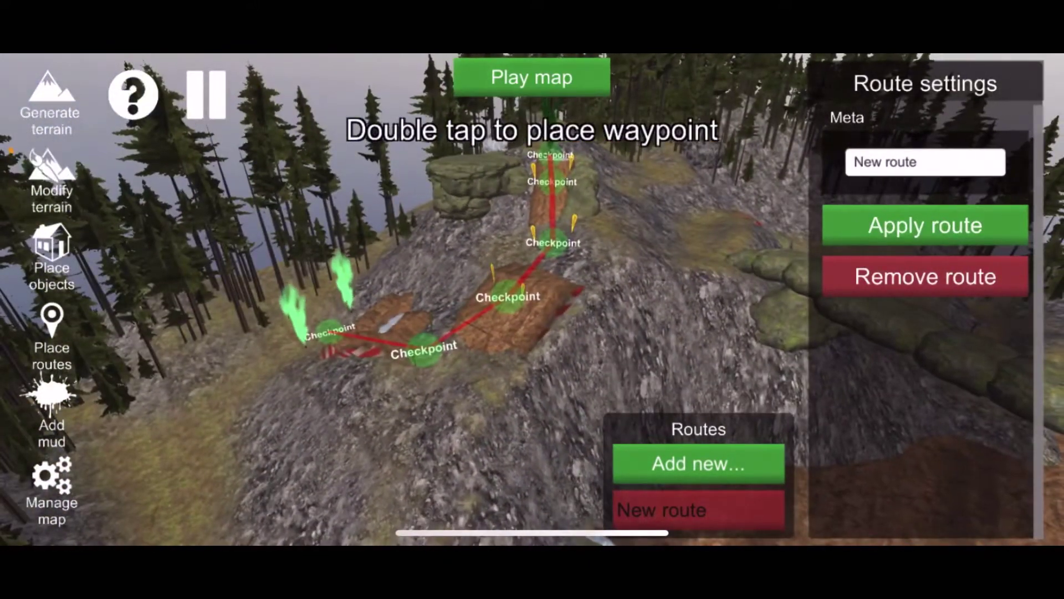
pyautogui.click(699, 509)
pyautogui.click(698, 509)
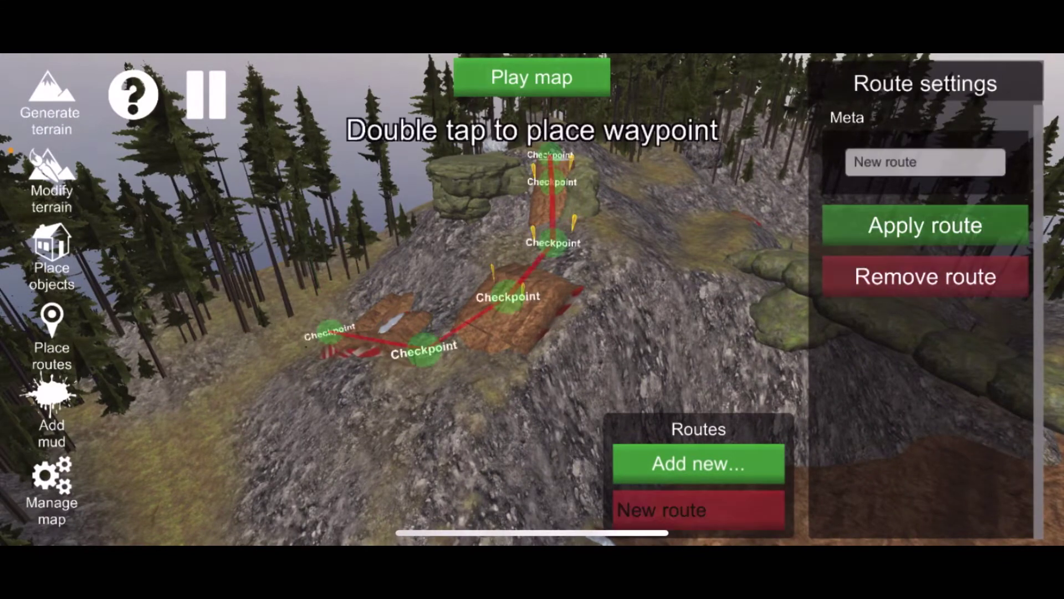
# Step: Replace the route name 'New route' with 'Hill #4' and confirm it
pyautogui.click(925, 162)
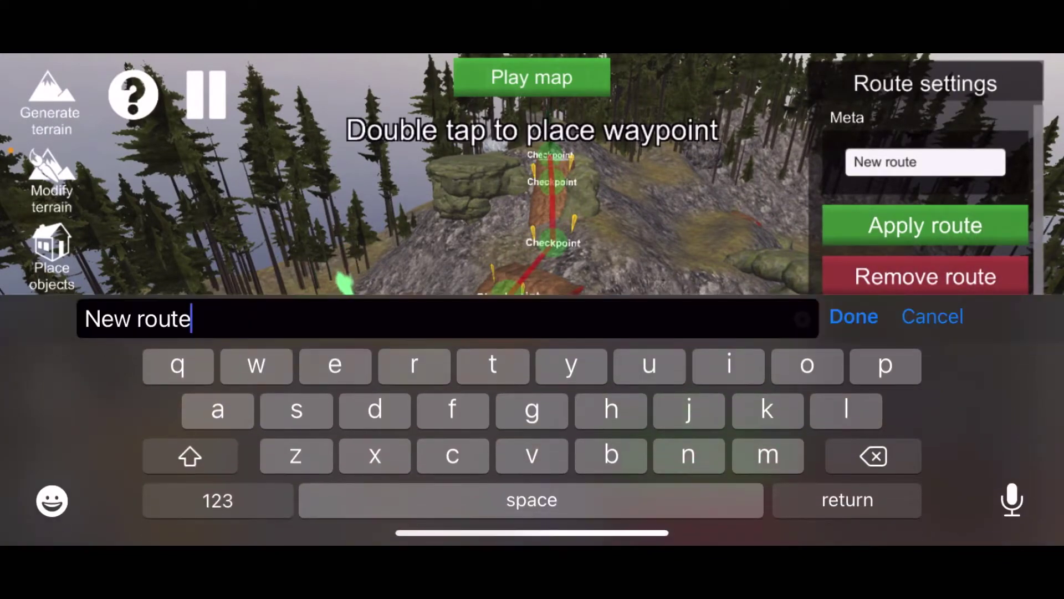
pyautogui.click(802, 319)
pyautogui.write('Hill')
pyautogui.click(218, 500)
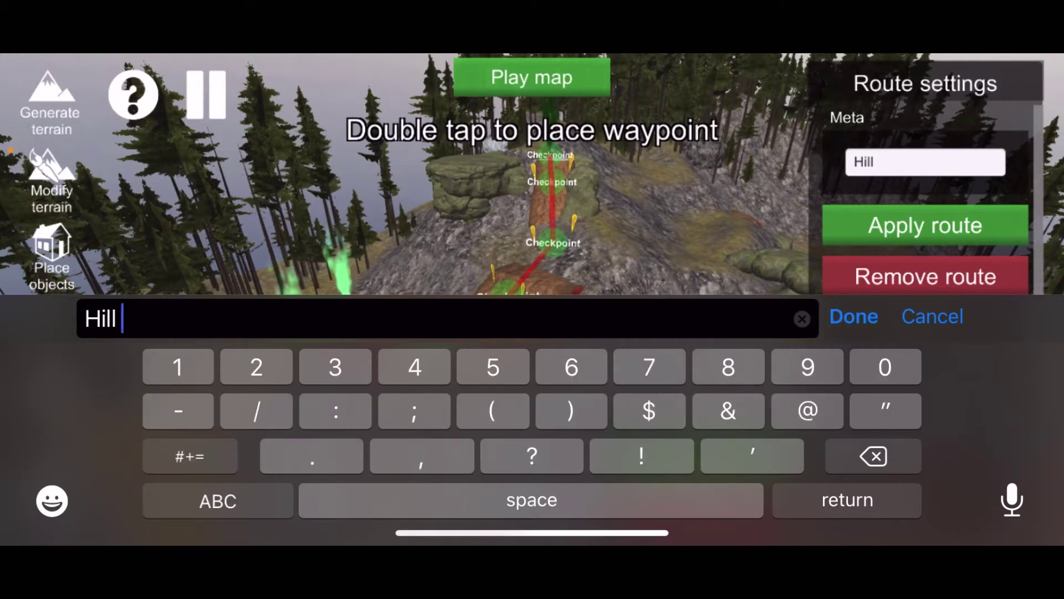
pyautogui.click(190, 455)
pyautogui.write('#')
pyautogui.click(190, 455)
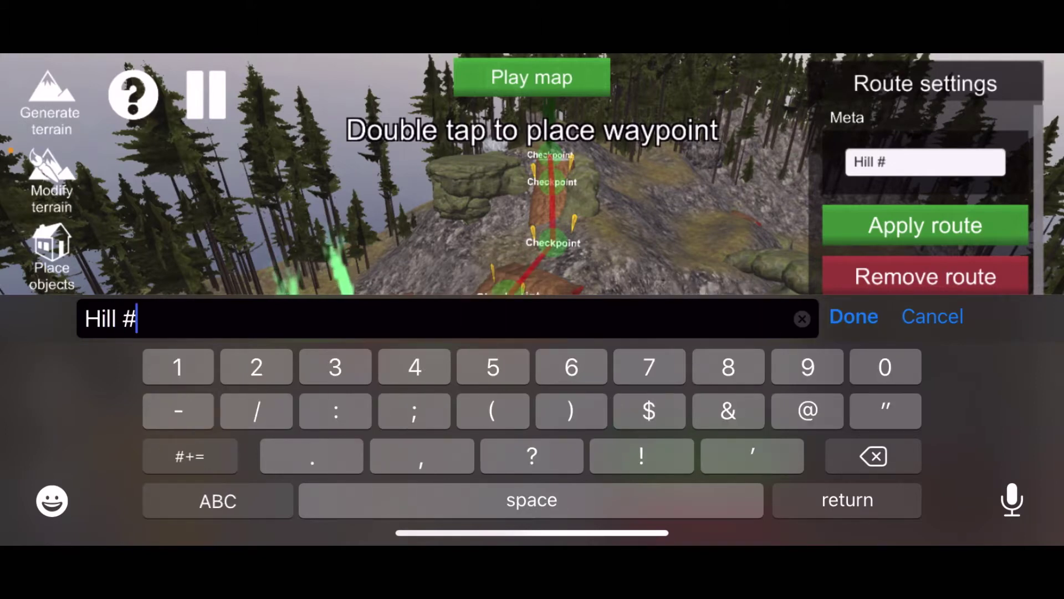
pyautogui.write('4')
pyautogui.press('Return')
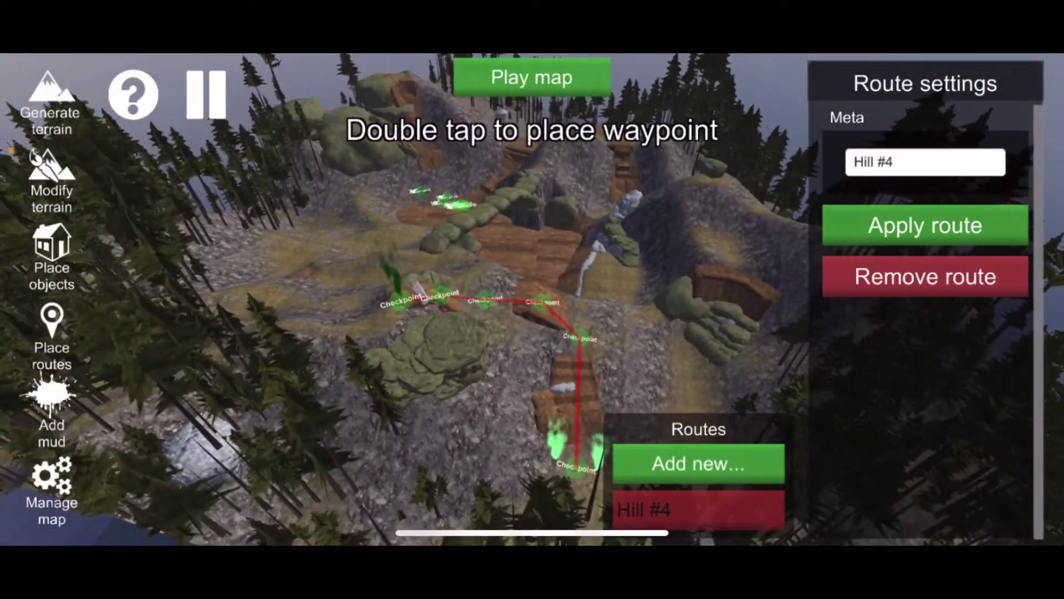
# Step: Deselect the Hill #4 route to finish editing it
pyautogui.click(698, 509)
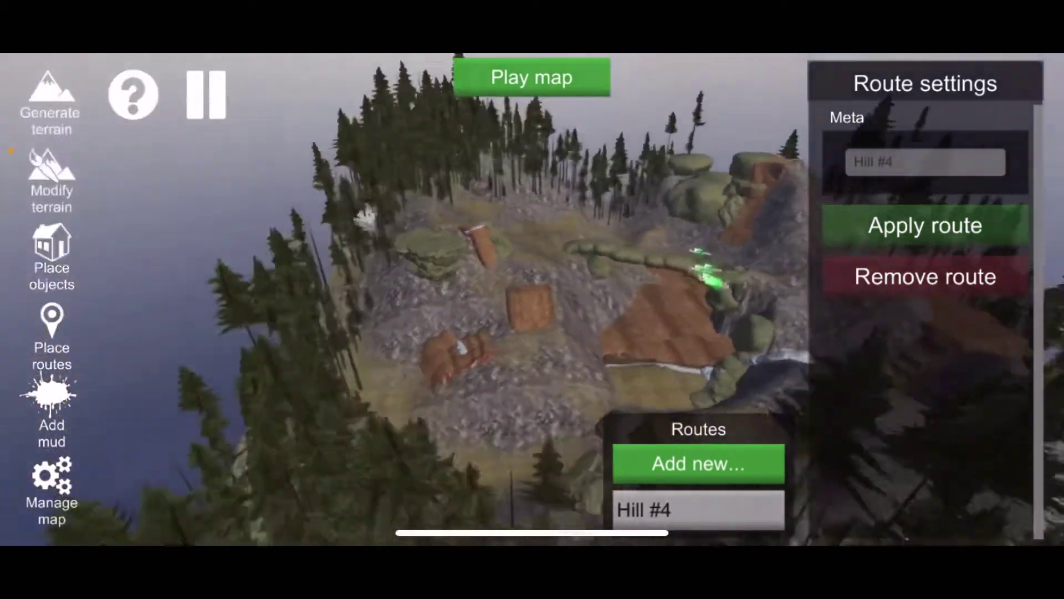